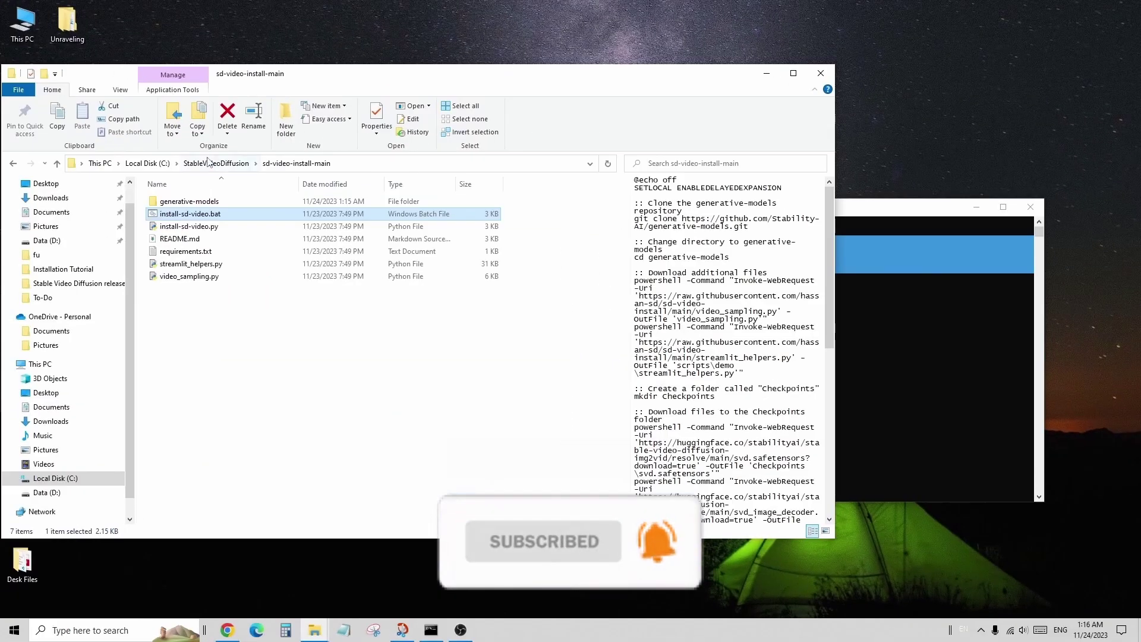
Step: Go up to the StableVideoDiffusion folder and check the download progress in the installer's console window
key("alt+Up")
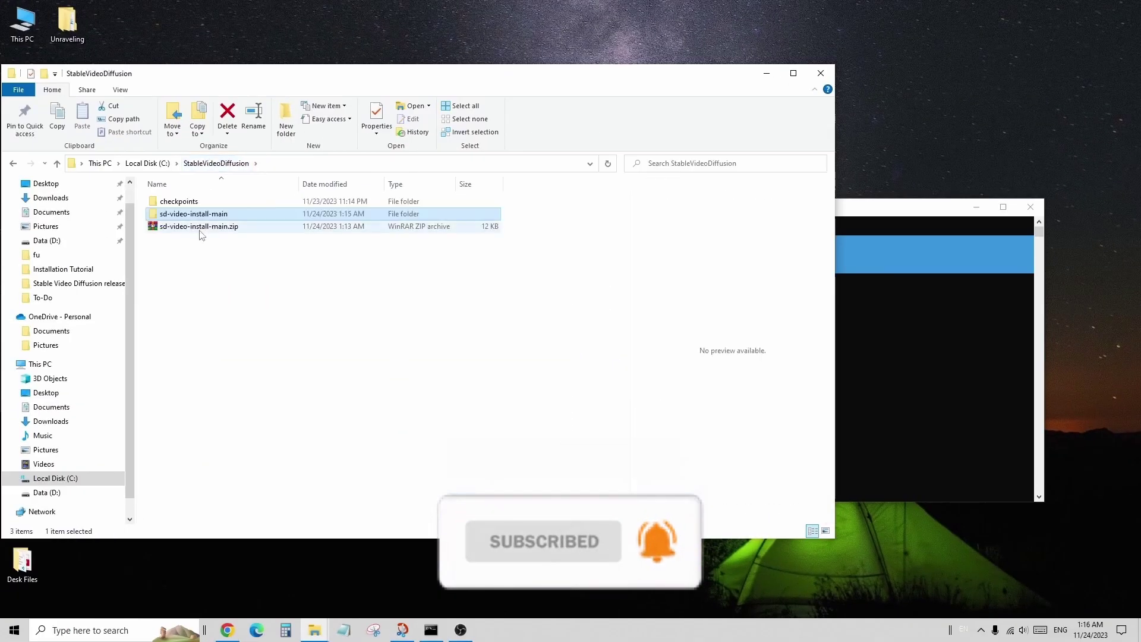
left_click(200, 226)
left_click(898, 208)
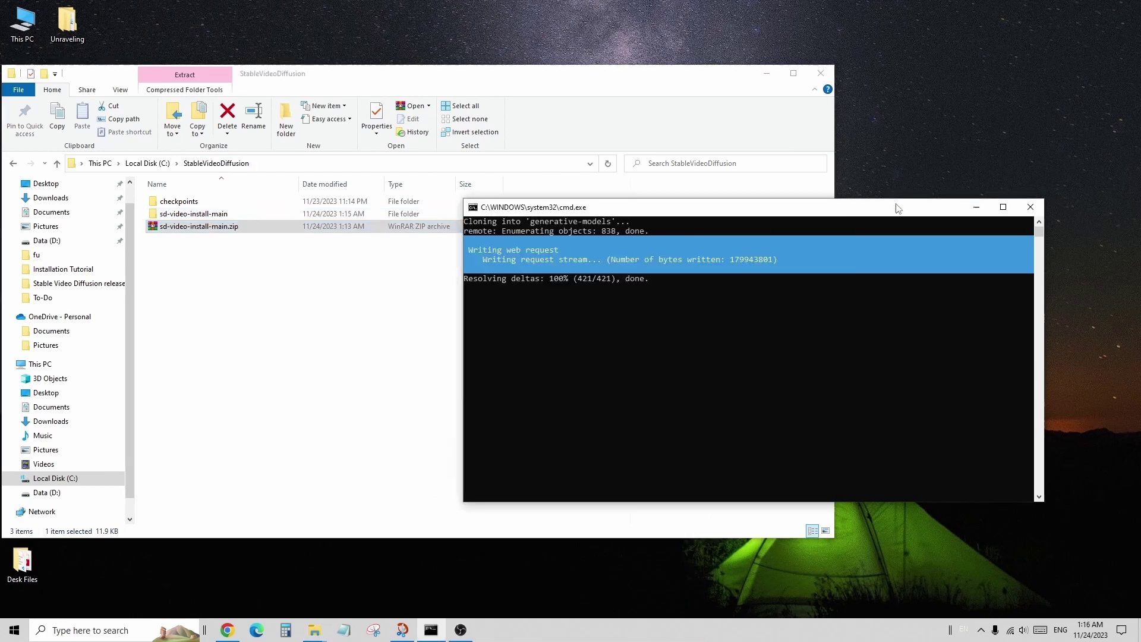
Step: Inspect the safetensors model files in the checkpoints folder, then return to the StableVideoDiffusion folder
left_click(163, 202)
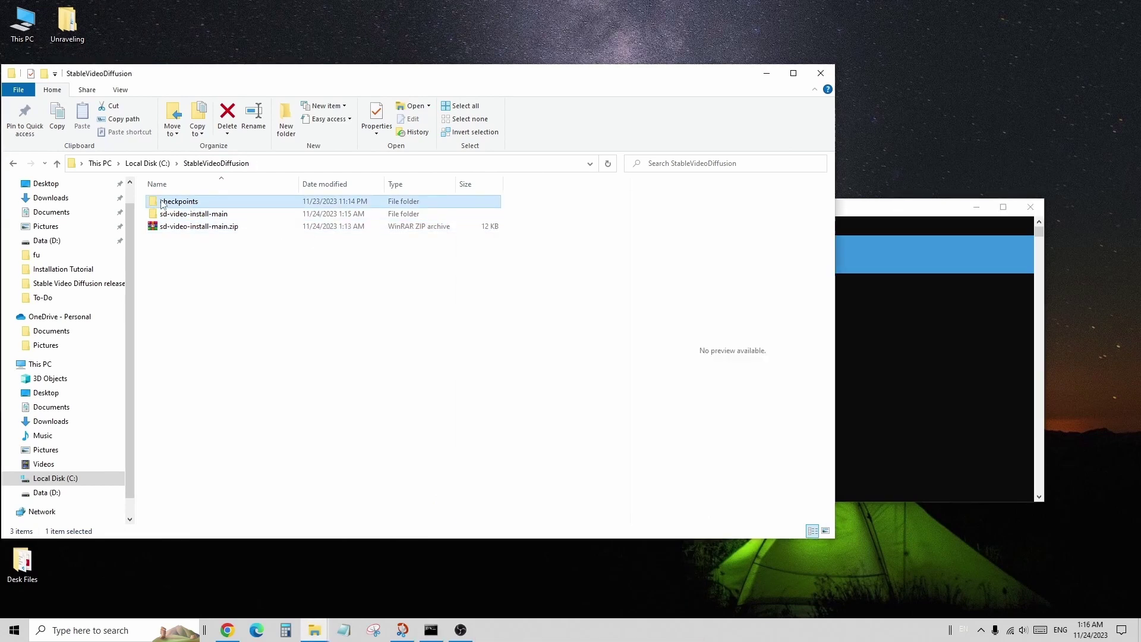
double_click(163, 202)
left_click_drag(246, 277, 191, 207)
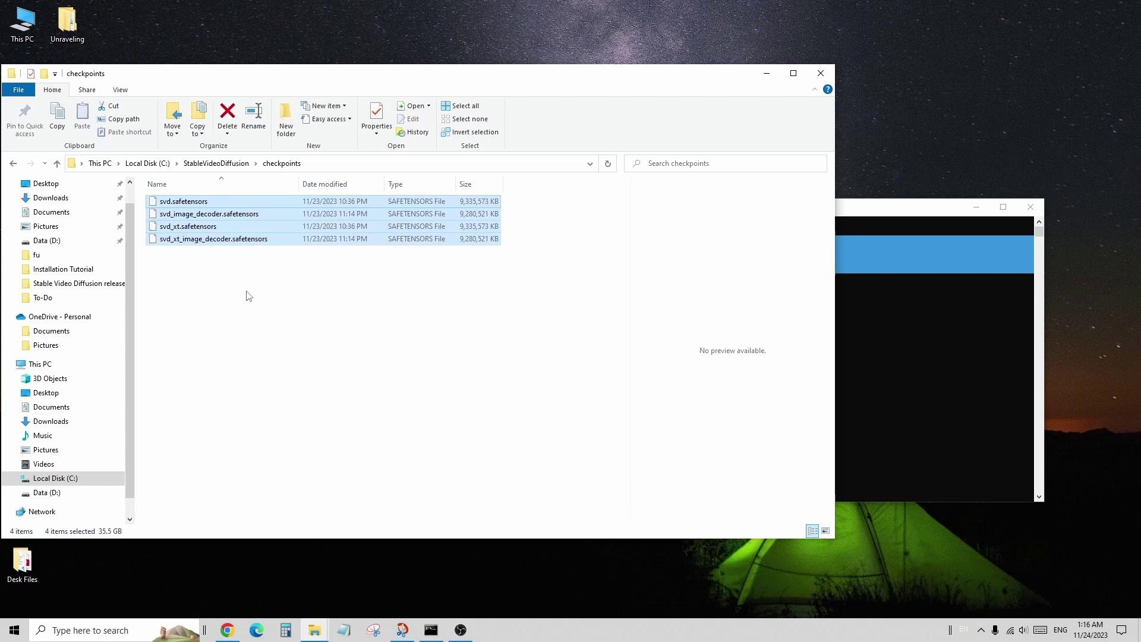
left_click(248, 296)
left_click(216, 163)
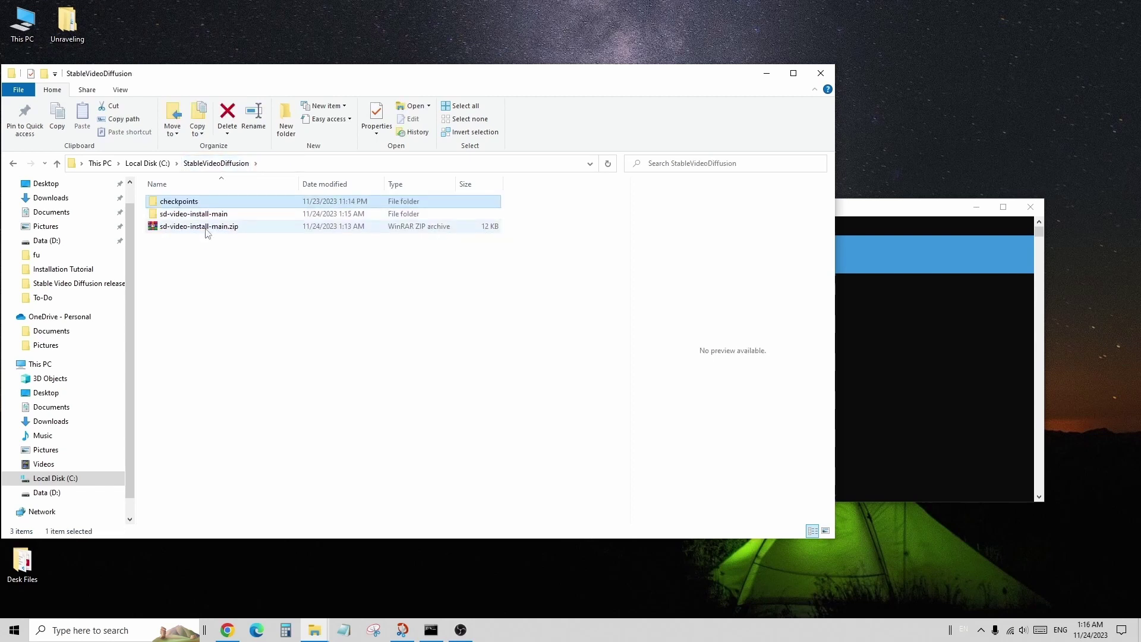
Step: Open the sd-video-install-main folder and preview the packages listed in requirements.txt
double_click(196, 214)
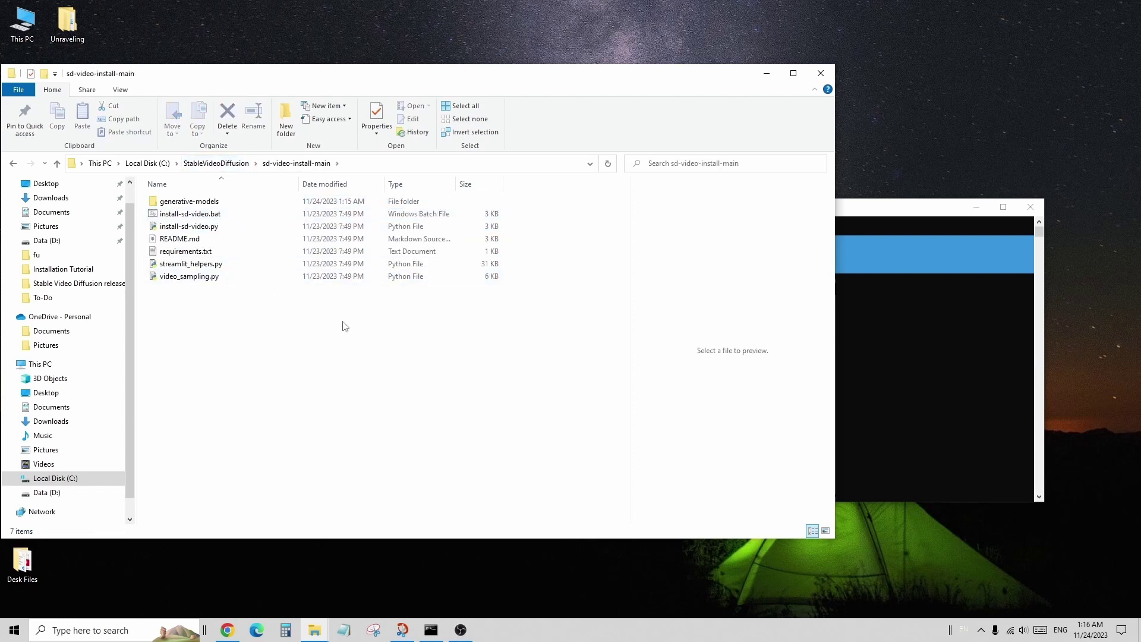
left_click(200, 217)
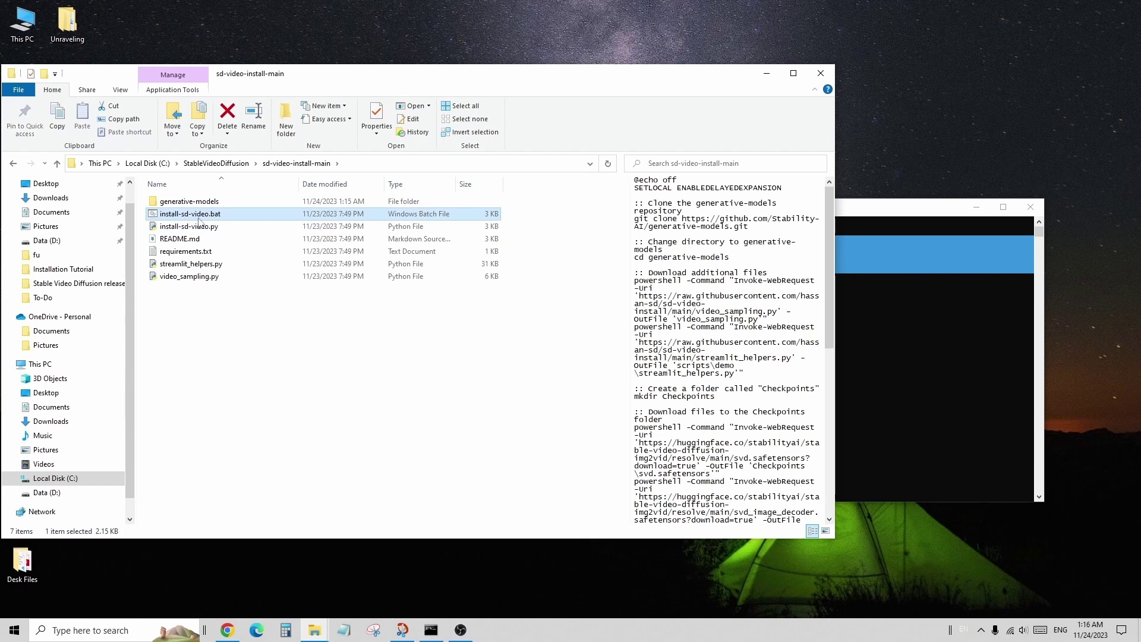
left_click(202, 251)
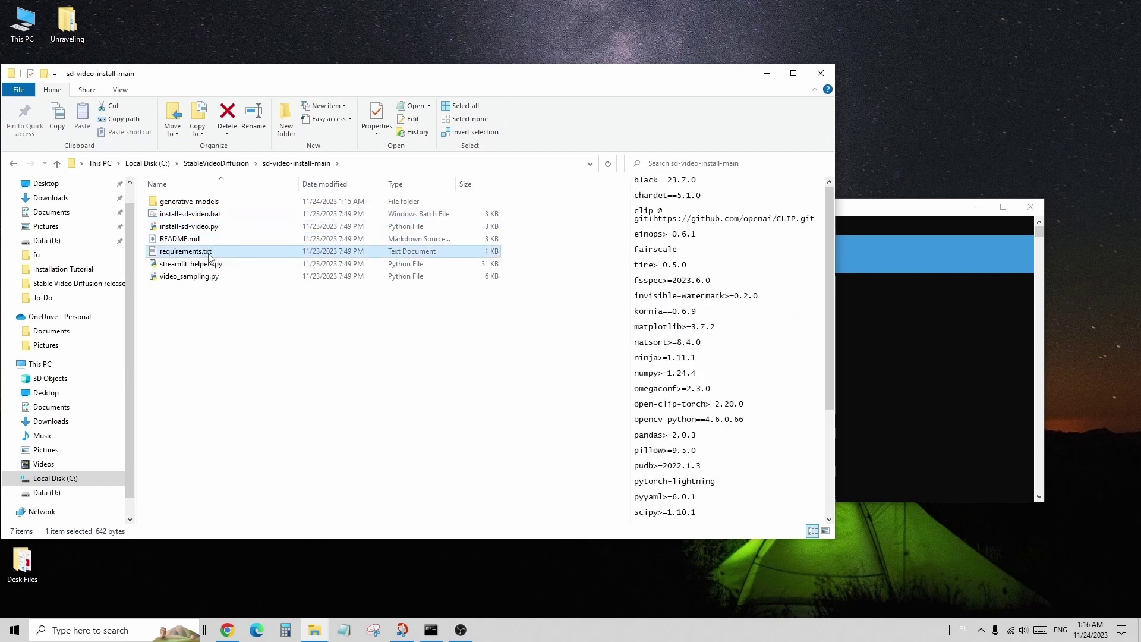
scroll(744, 313, "down", 2)
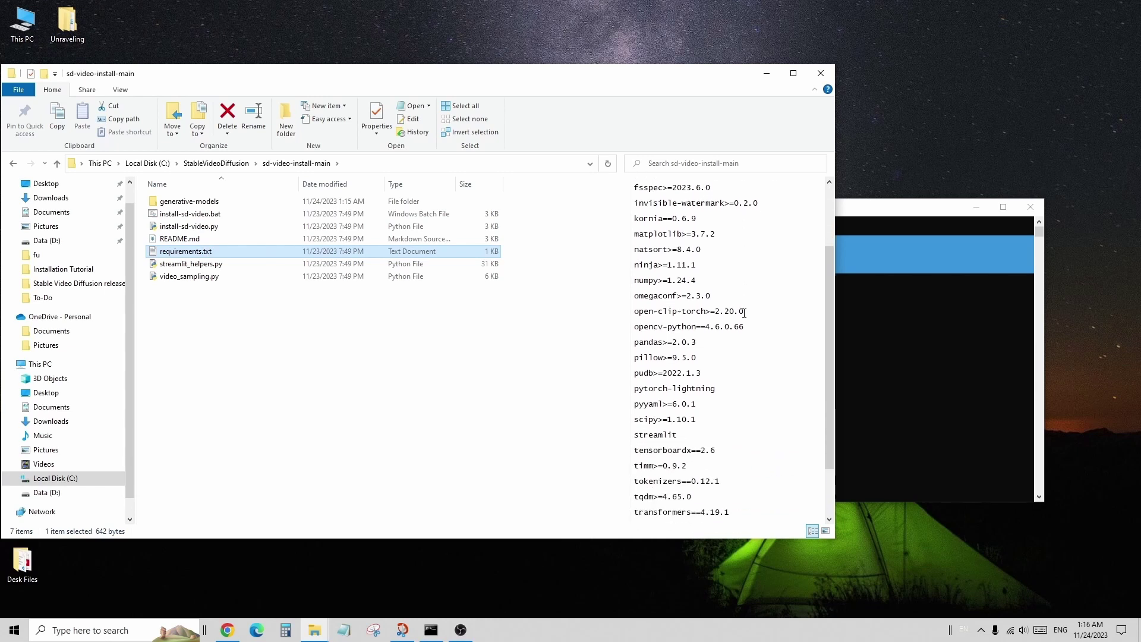
Step: Preview install-sd-video.bat in a widened preview area and read its script through to the last command
left_click(273, 215)
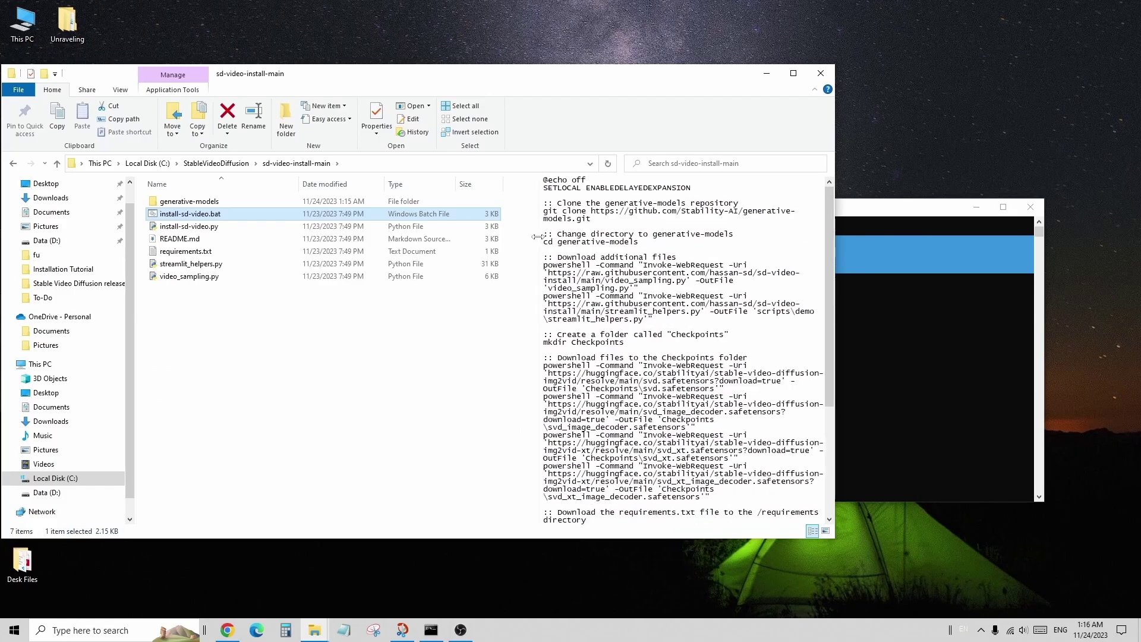
scroll(600, 335, "down", 4)
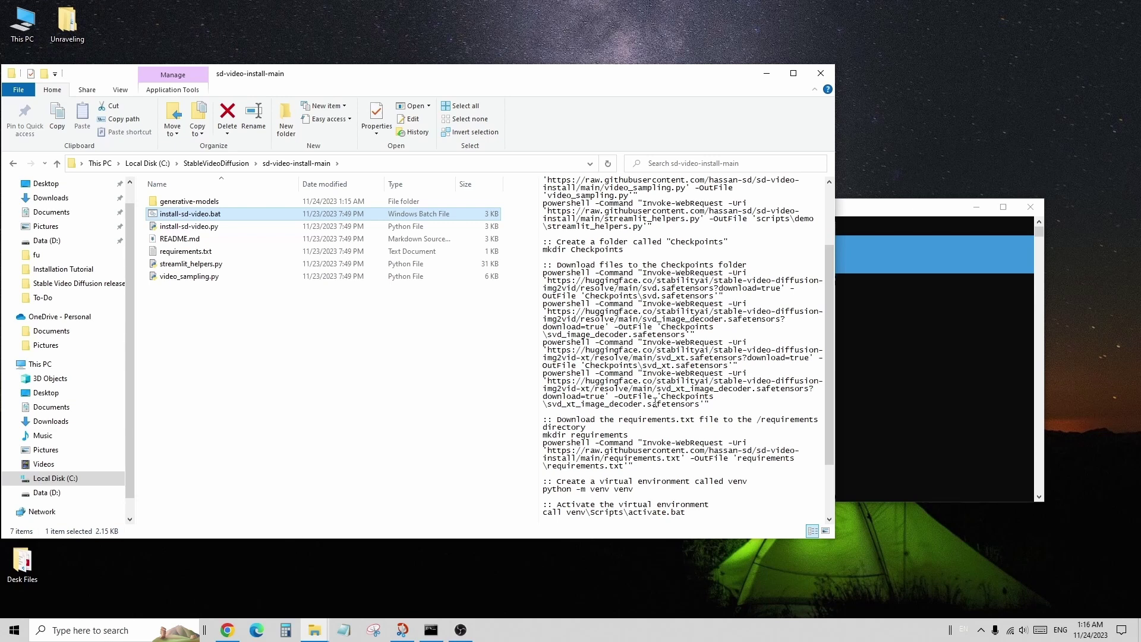
scroll(657, 400, "down", 2)
scroll(657, 400, "down", 1)
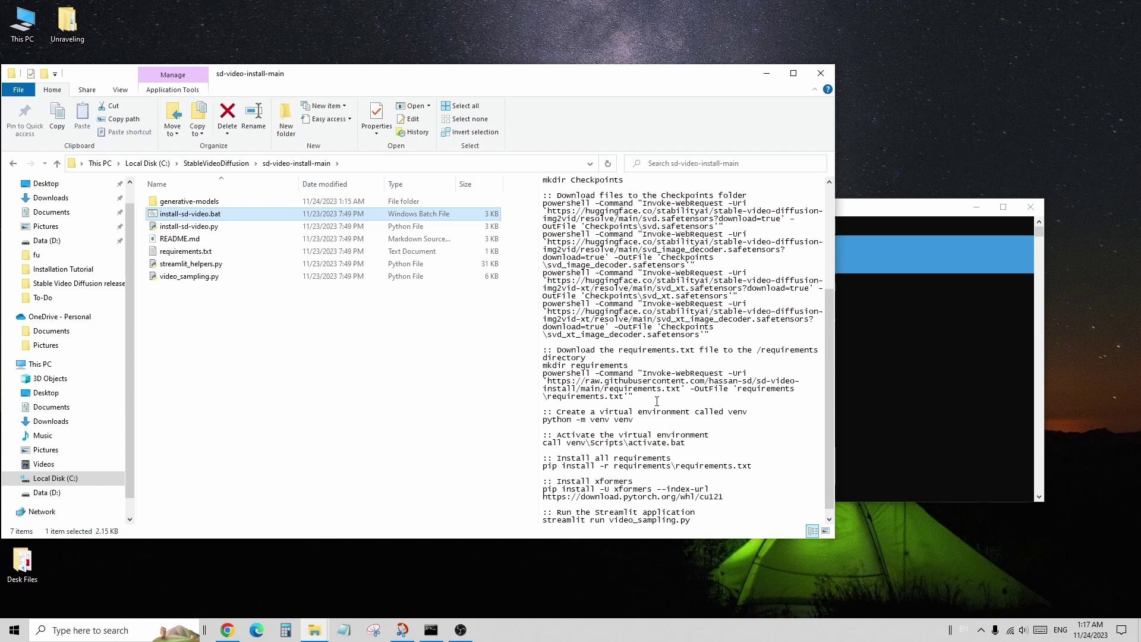
left_click(567, 352)
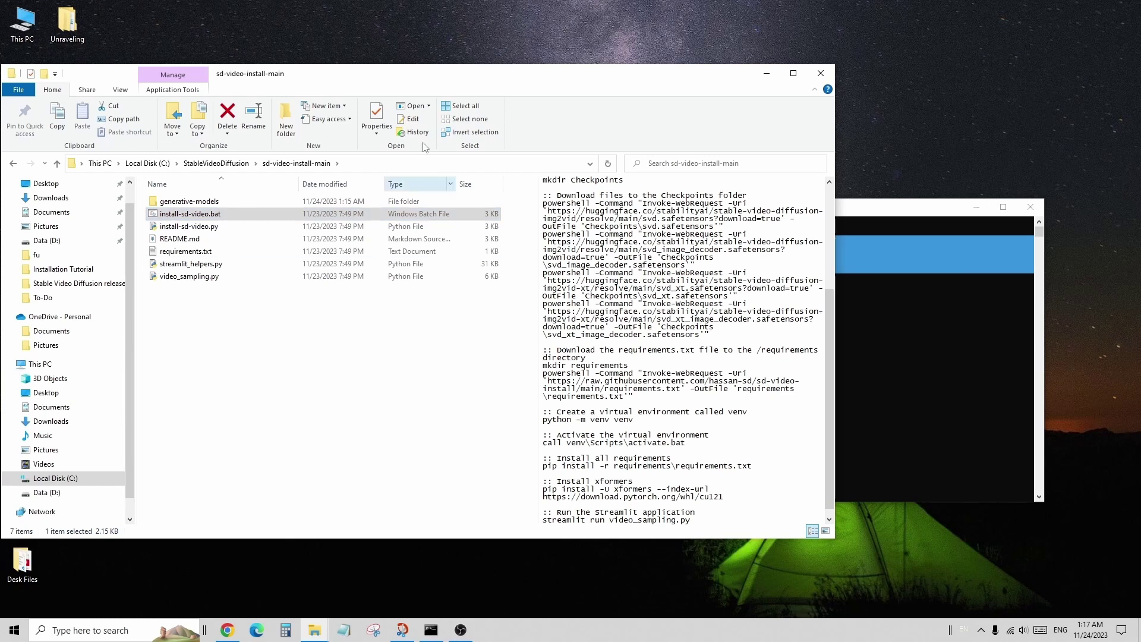
Step: Check the installer's console output and return to the Stable Video Diffusion page in the browser
left_click_drag(573, 77, 459, 79)
left_click(800, 219)
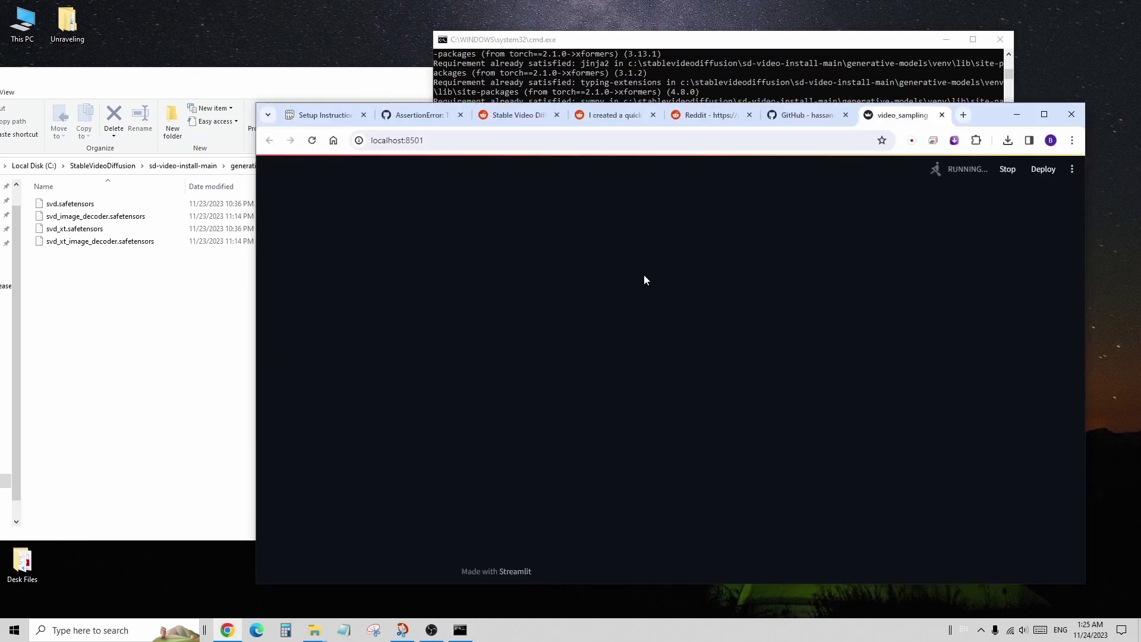
left_click(797, 39)
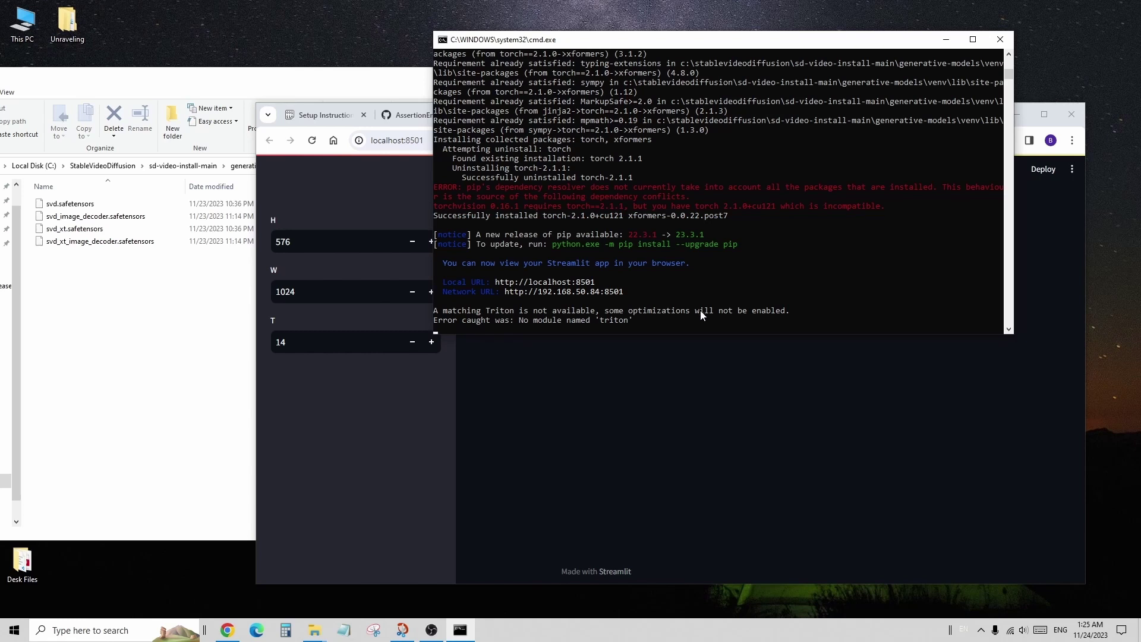
left_click(426, 414)
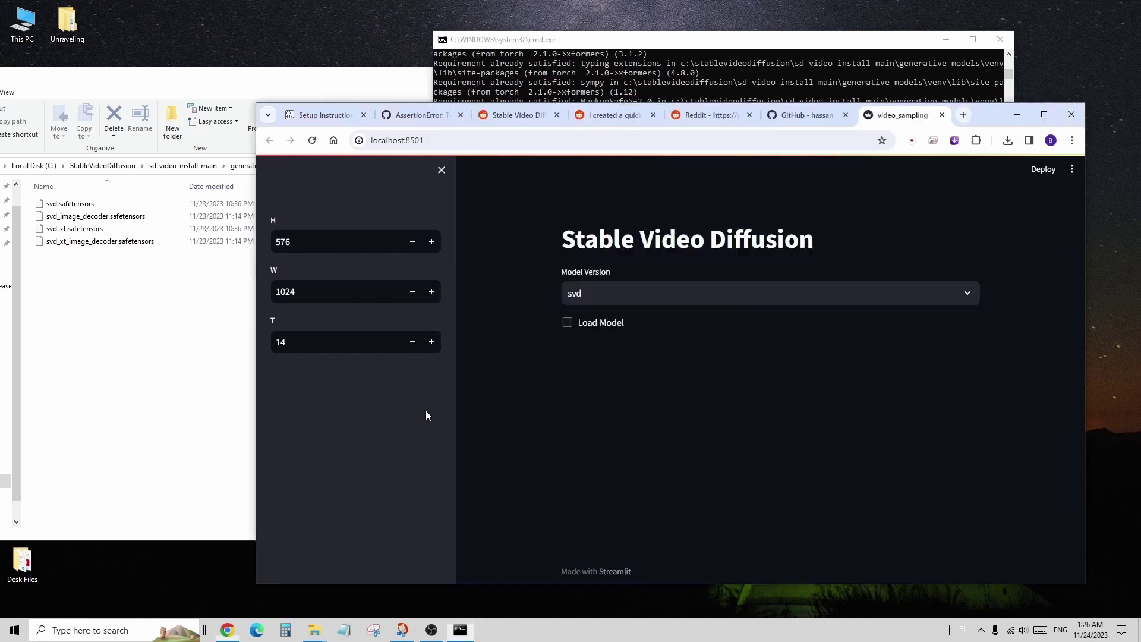
Step: Load the svd model in the web page and watch its loading messages in the console before returning to the browser
left_click(567, 324)
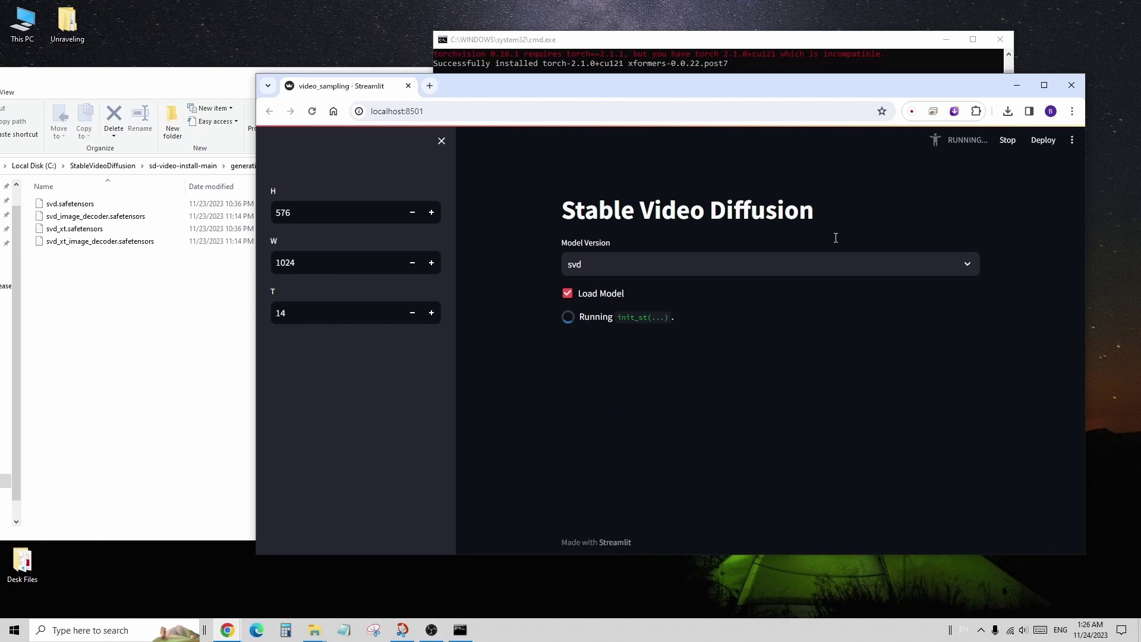
left_click_drag(831, 46, 469, 50)
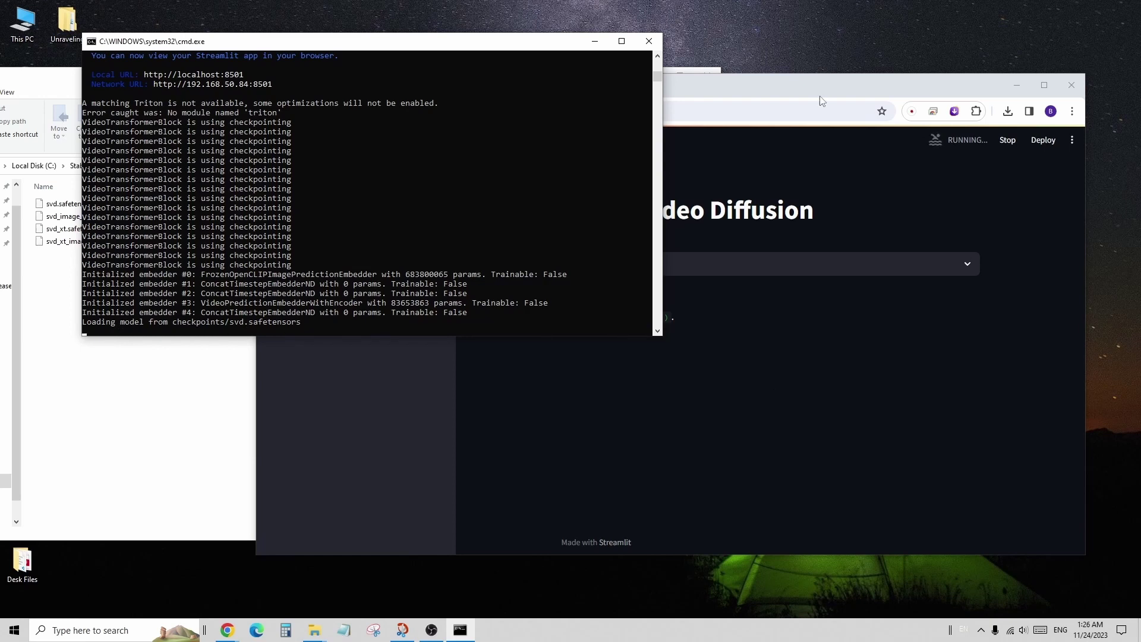
left_click(838, 79)
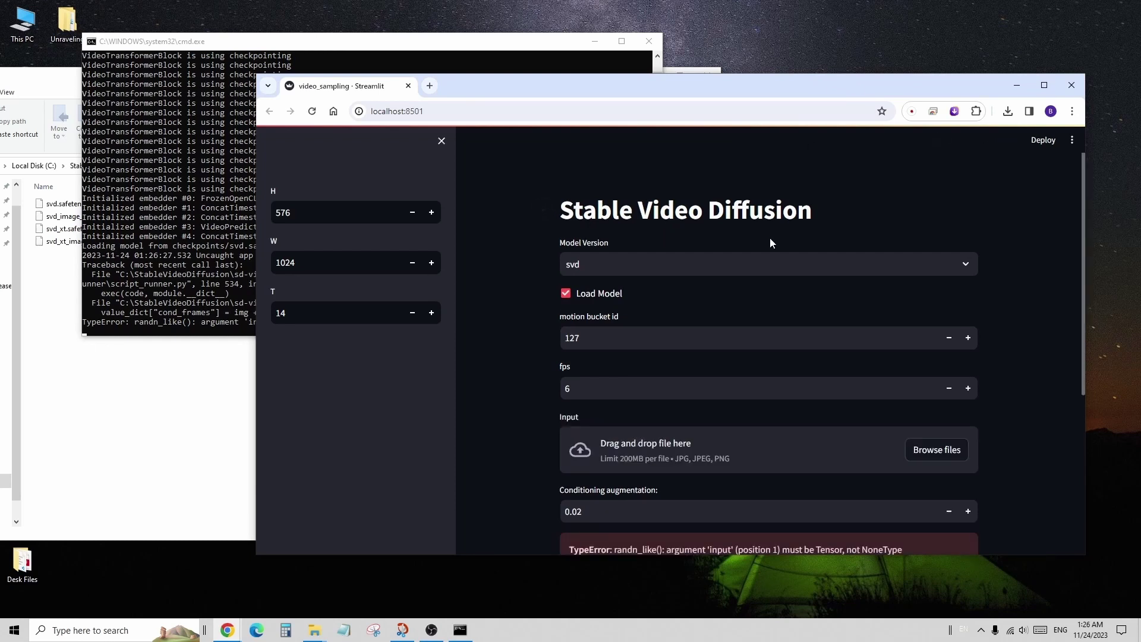
Step: Examine the input image previews, the conditioning augmentation and save path settings, and the T frame-count parameter
scroll(594, 285, "down", 1)
scroll(551, 333, "down", 1)
scroll(550, 333, "down", 5)
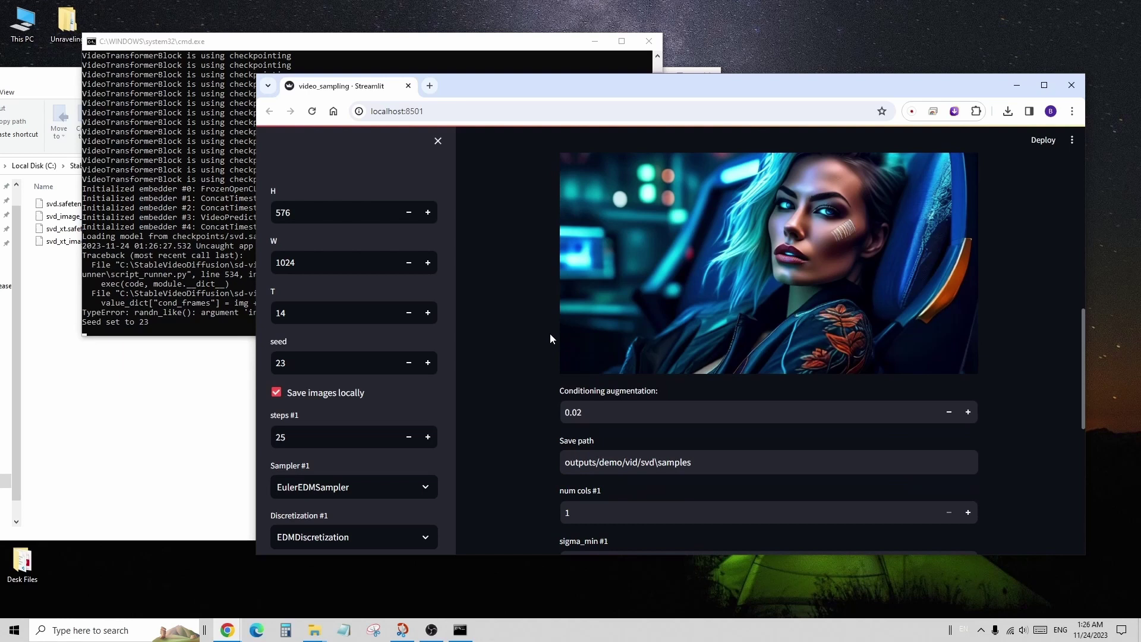
scroll(550, 334, "down", 1)
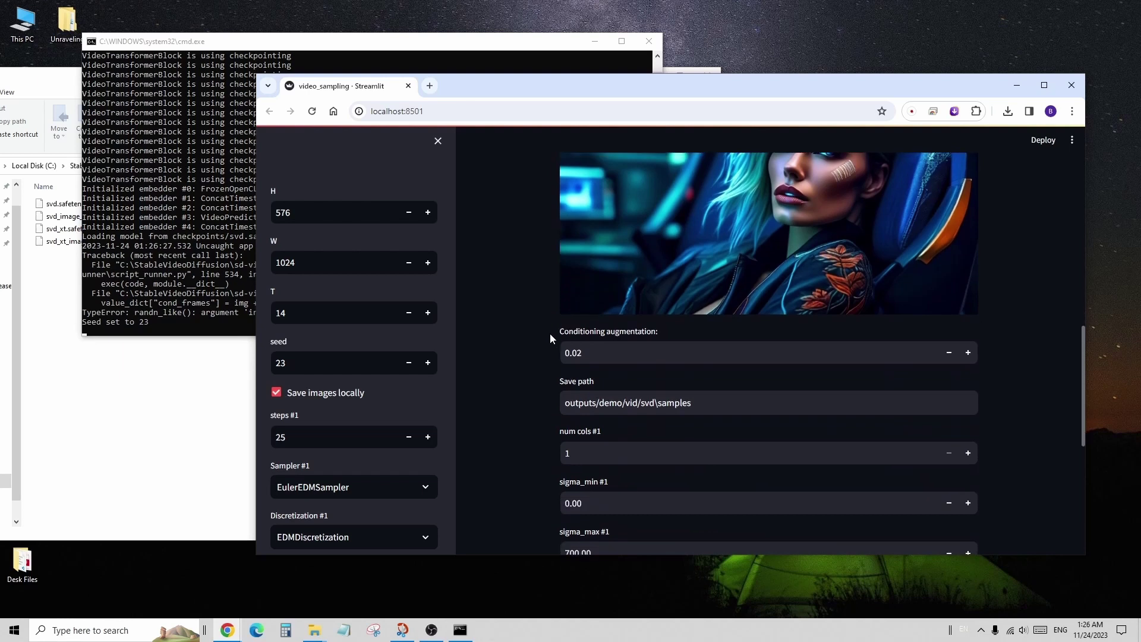
scroll(551, 333, "down", 1)
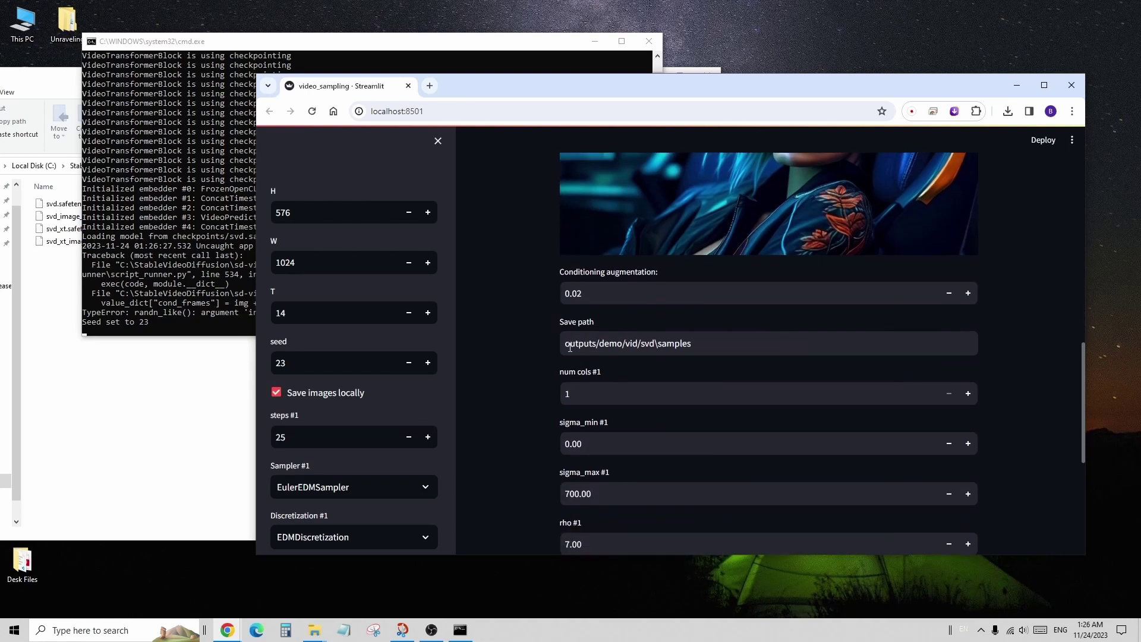
scroll(759, 233, "up", 10)
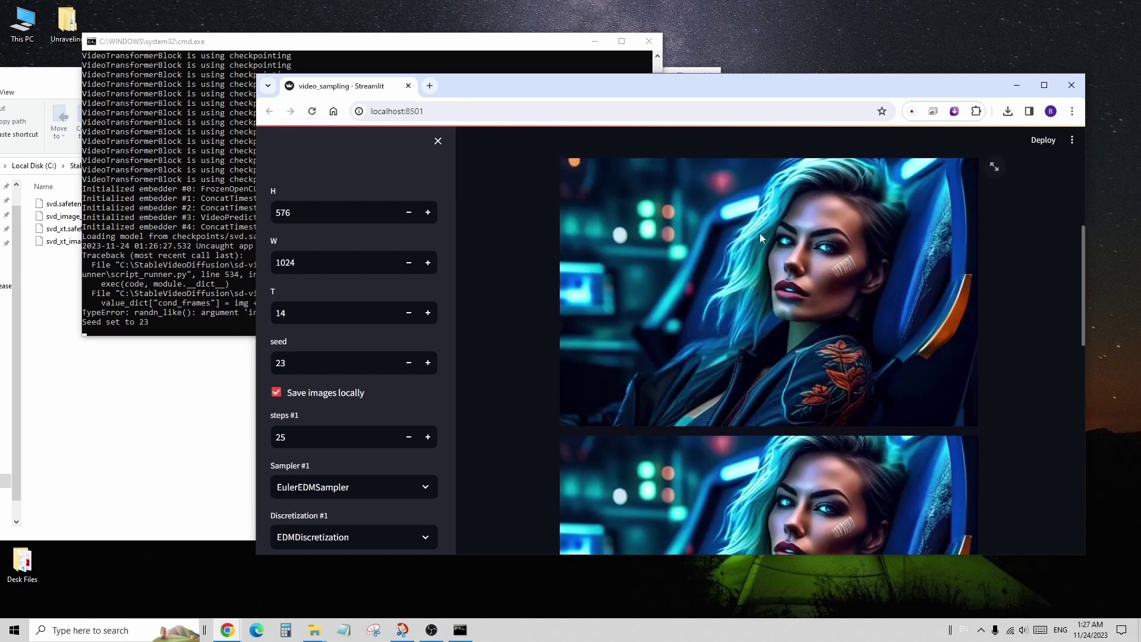
scroll(988, 272, "down", 6)
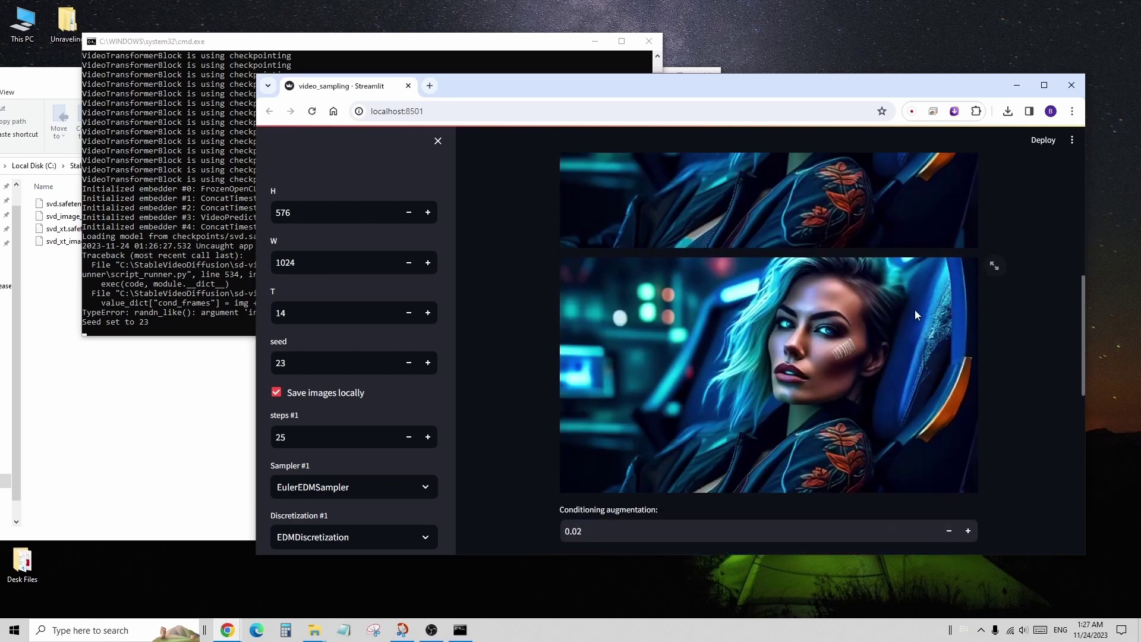
scroll(730, 244, "down", 1)
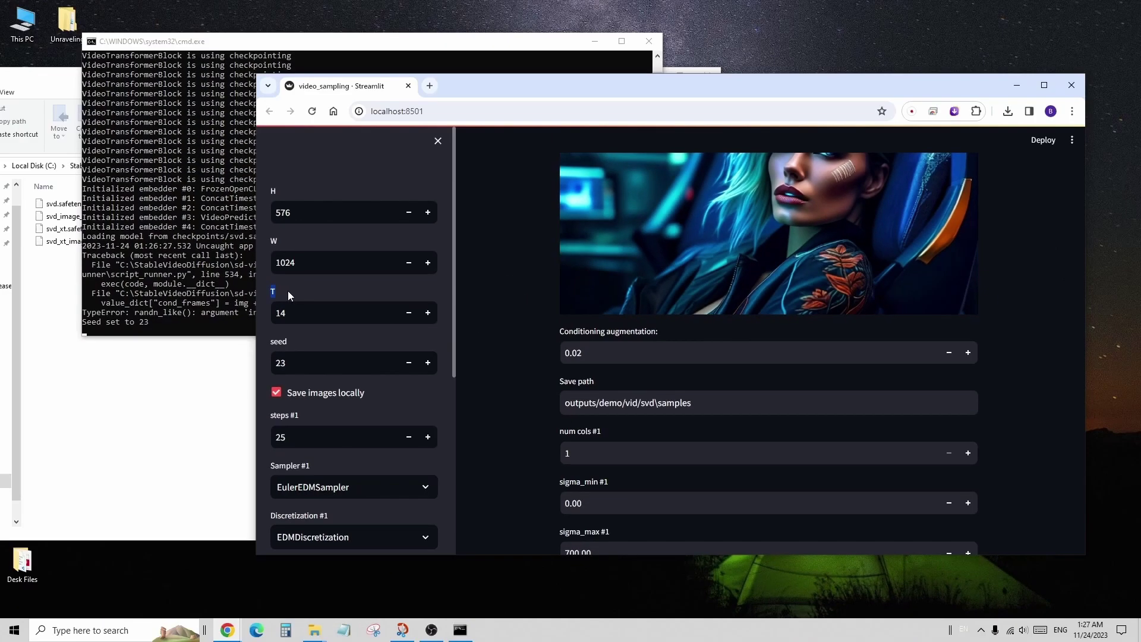
left_click(288, 291)
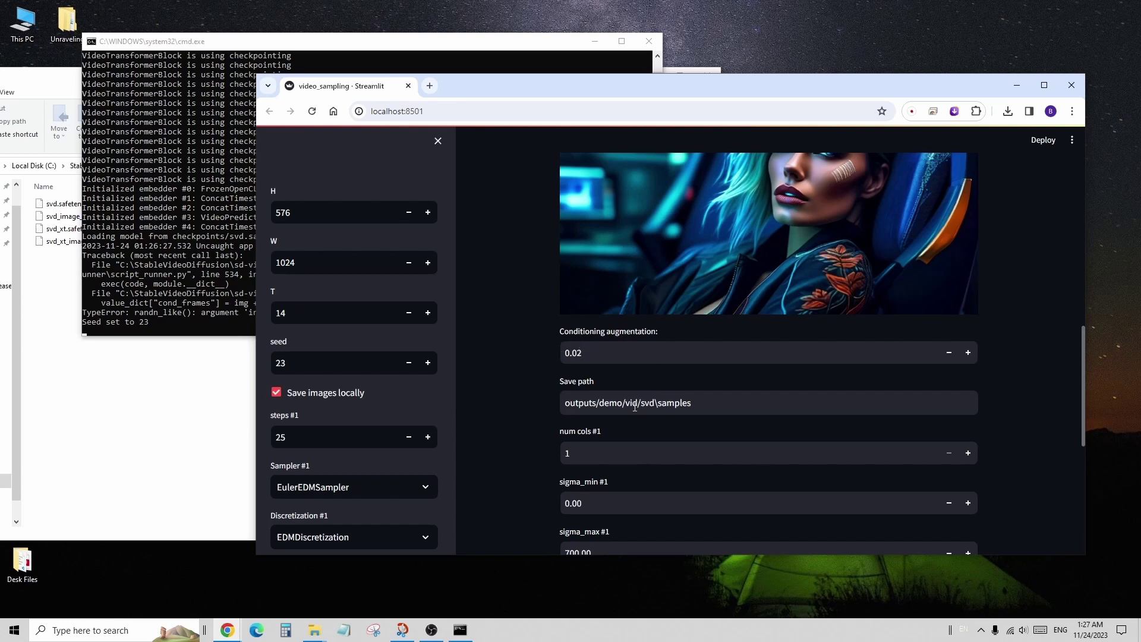
Step: Start sampling the video with the current sampler and decoding settings, and bring up the console to check progress
scroll(634, 407, "down", 2)
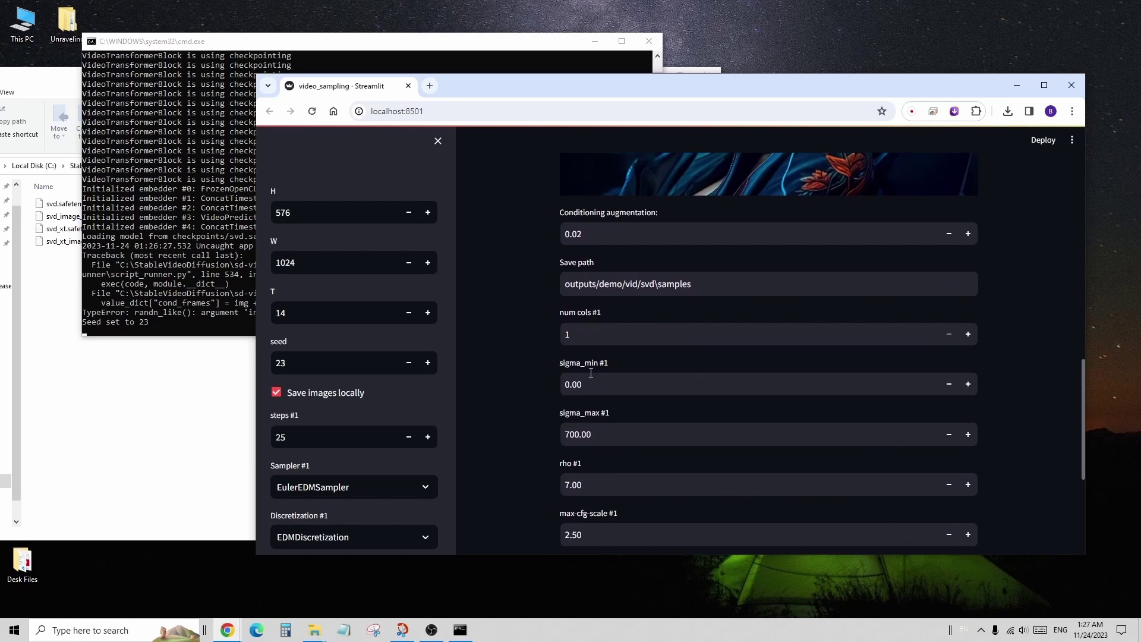
scroll(591, 372, "down", 1)
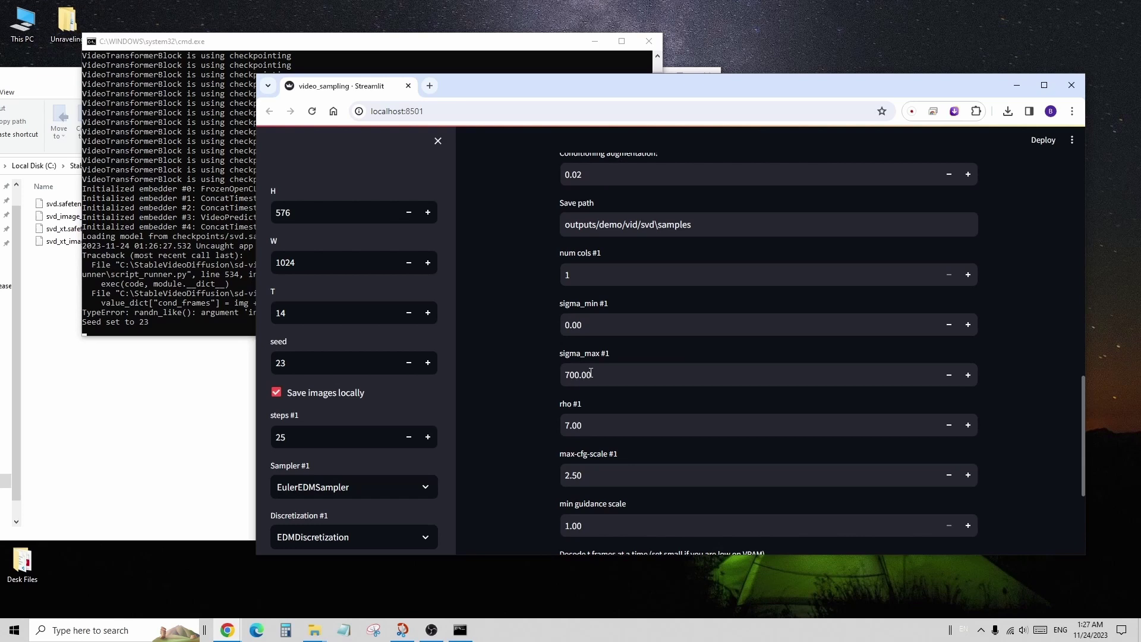
scroll(590, 373, "down", 2)
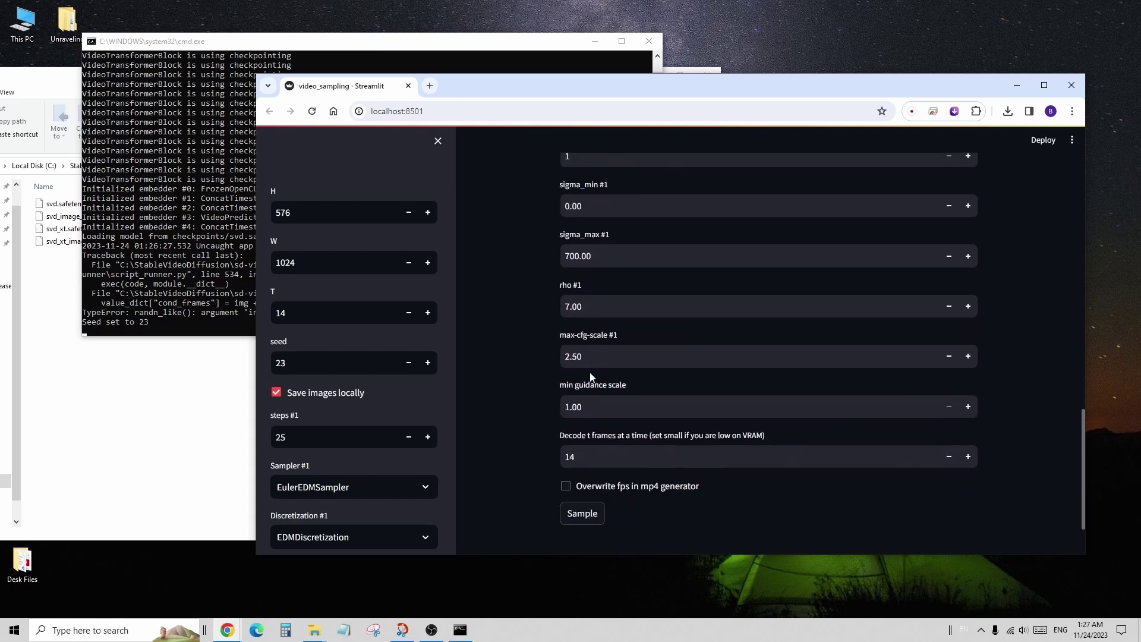
left_click(578, 515)
scroll(529, 442, "down", 2)
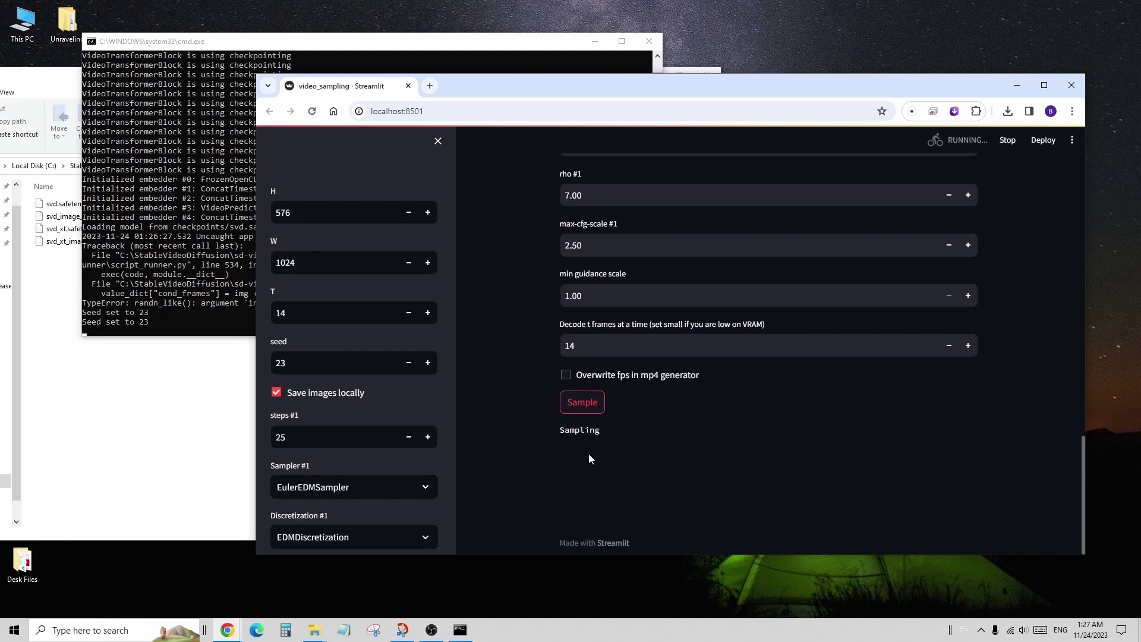
left_click(193, 39)
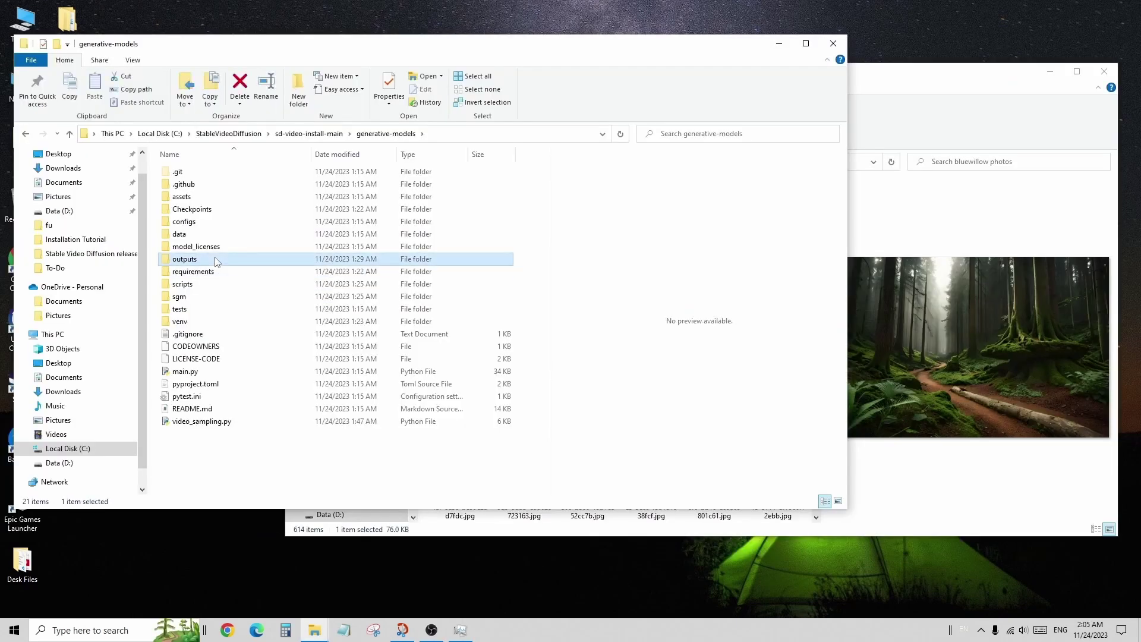
Step: Open the outputs/demo/vid/svd/samples folder inside generative-models and preview the frame grid image 000000.png
double_click(216, 258)
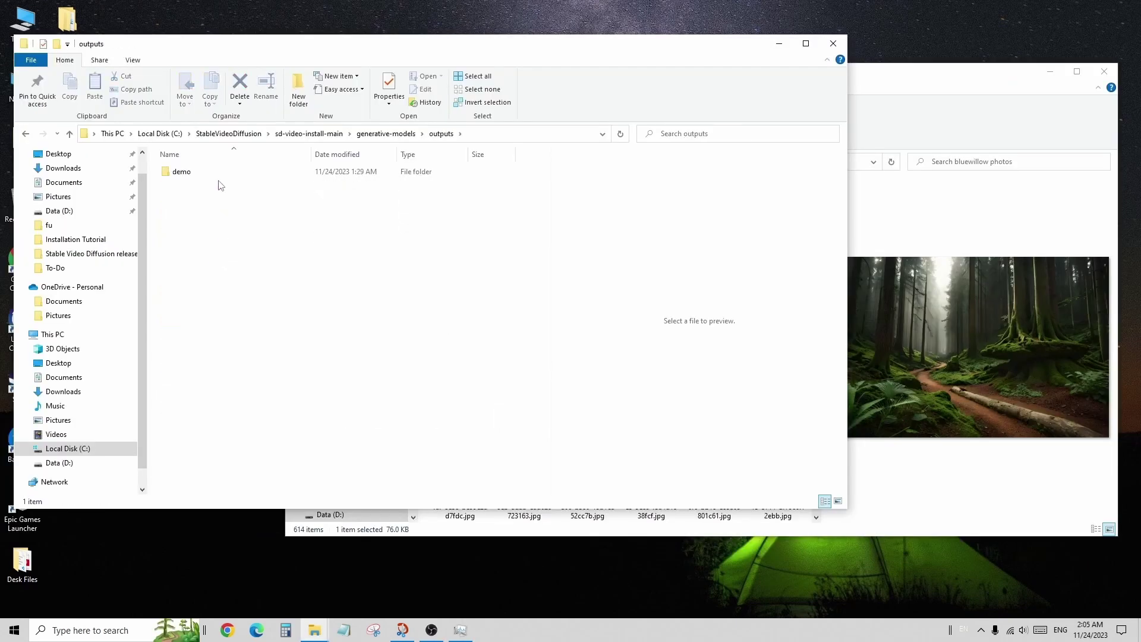
double_click(218, 171)
left_click(220, 173)
double_click(220, 173)
double_click(220, 173)
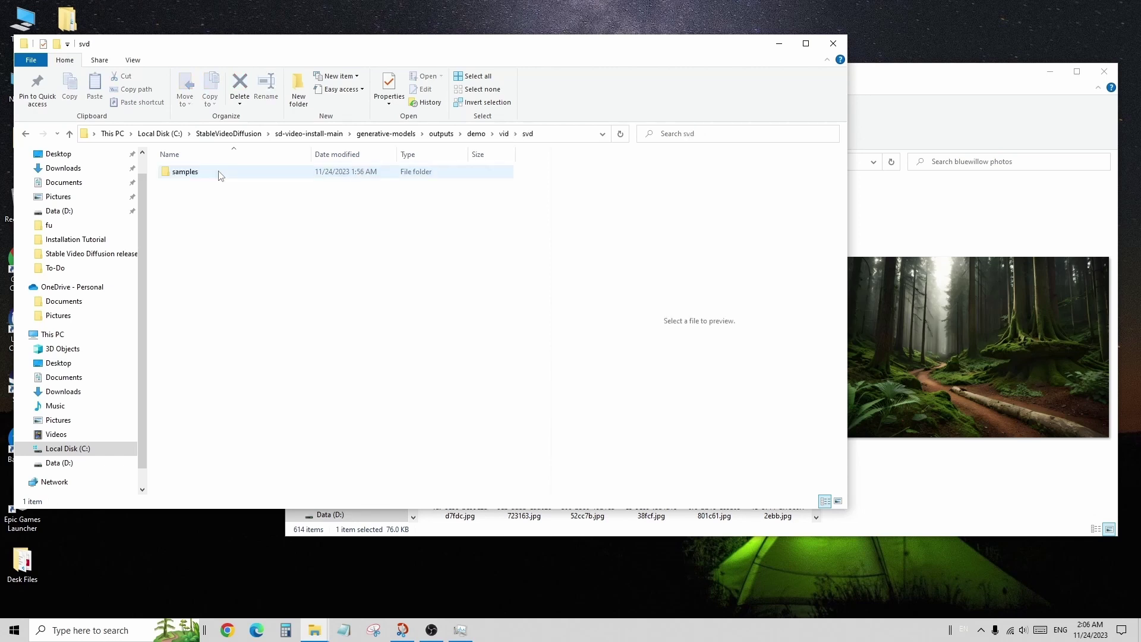
double_click(220, 173)
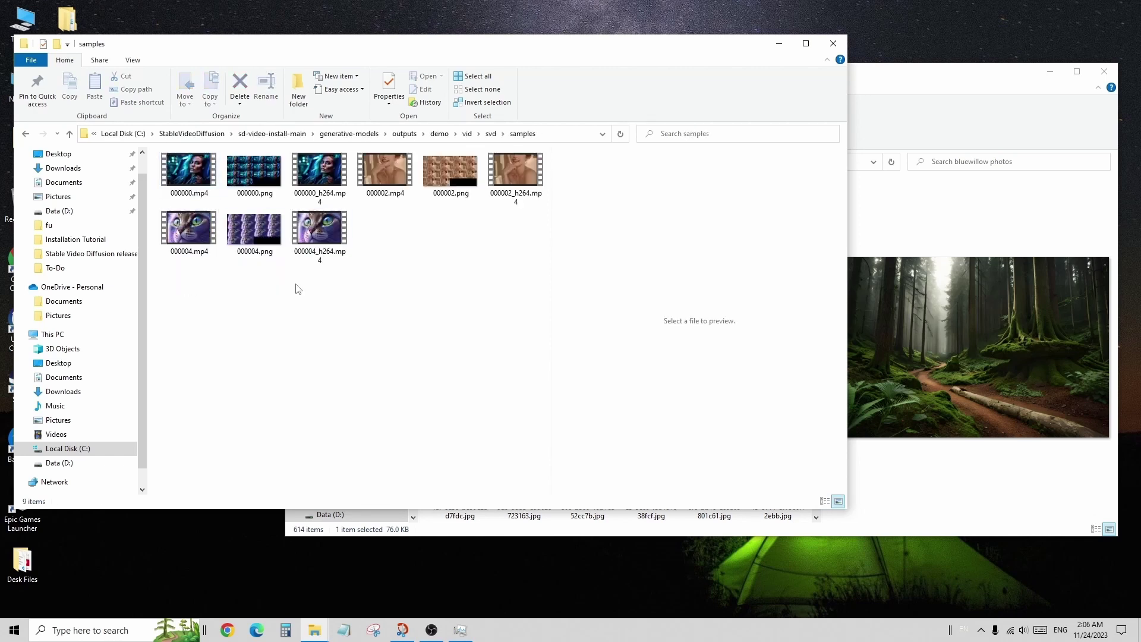
left_click(250, 179)
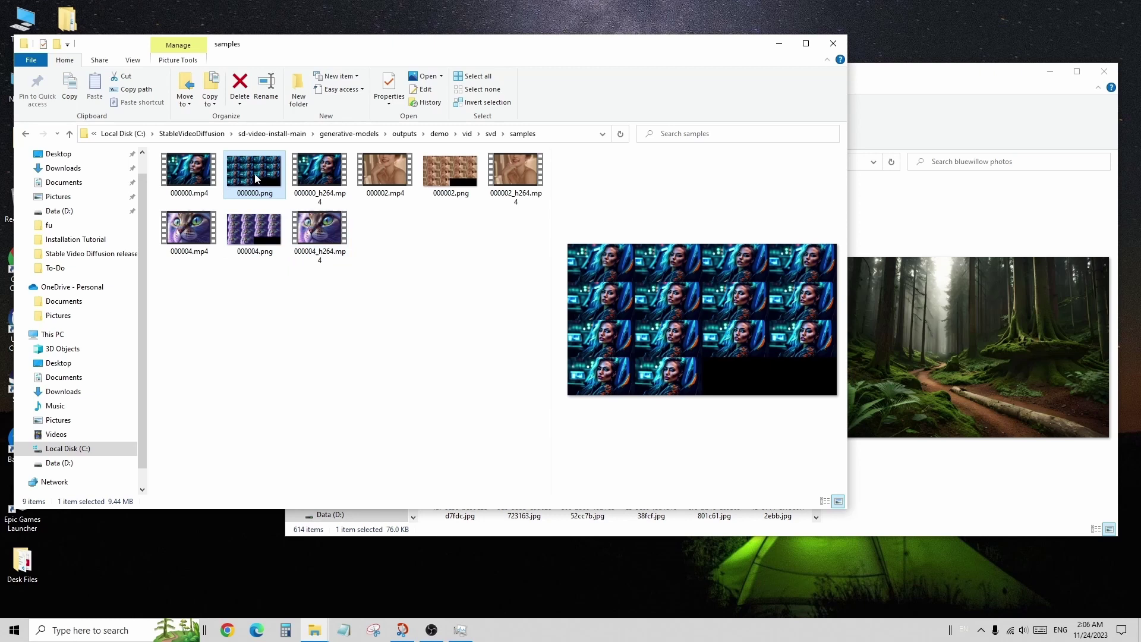
Step: View the frame grid image 000000.png in the photo viewer, close it, and look through the neighbouring sample files from 000000.mp4
double_click(255, 178)
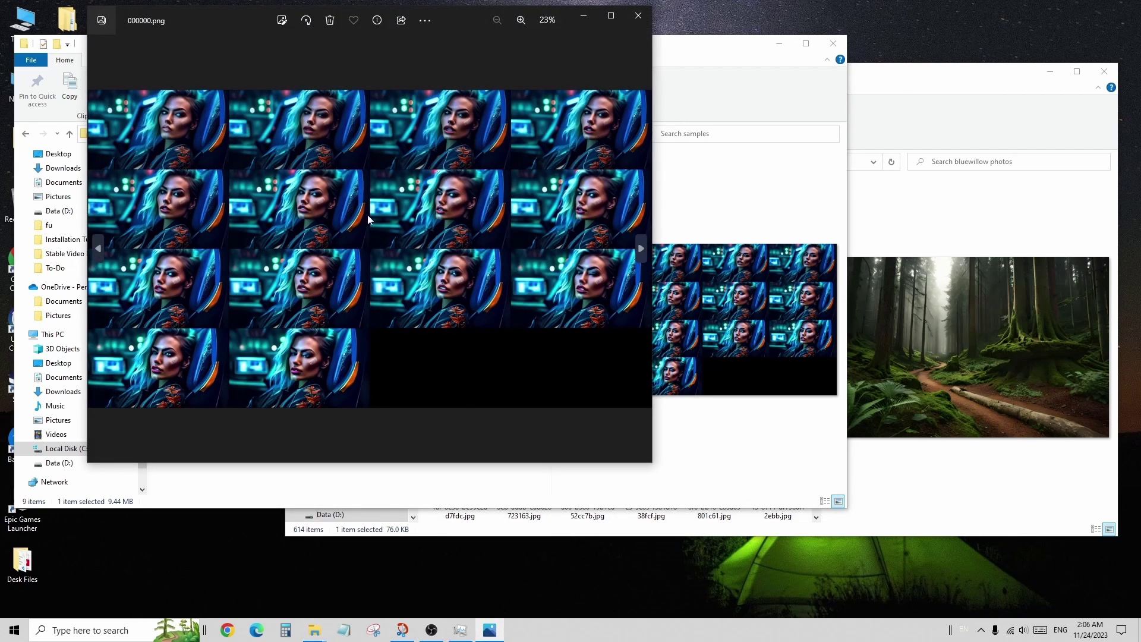
left_click(638, 16)
left_click(174, 188)
key("Right")
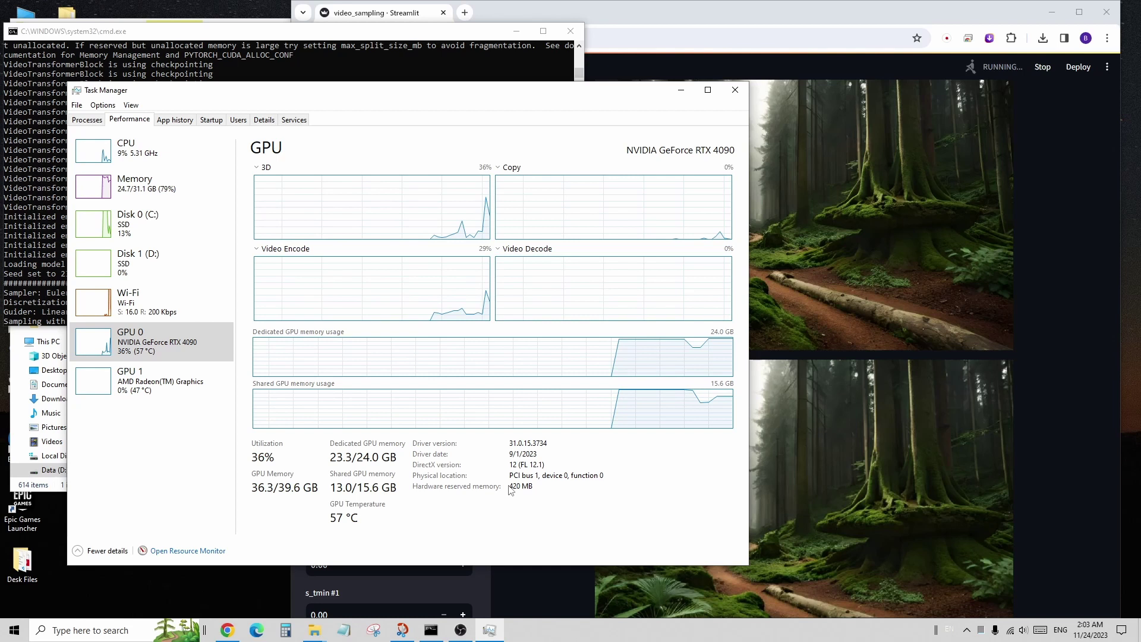
Step: Check the Memory and GPU 0 usage in Task Manager while the video is being sampled
left_click(189, 187)
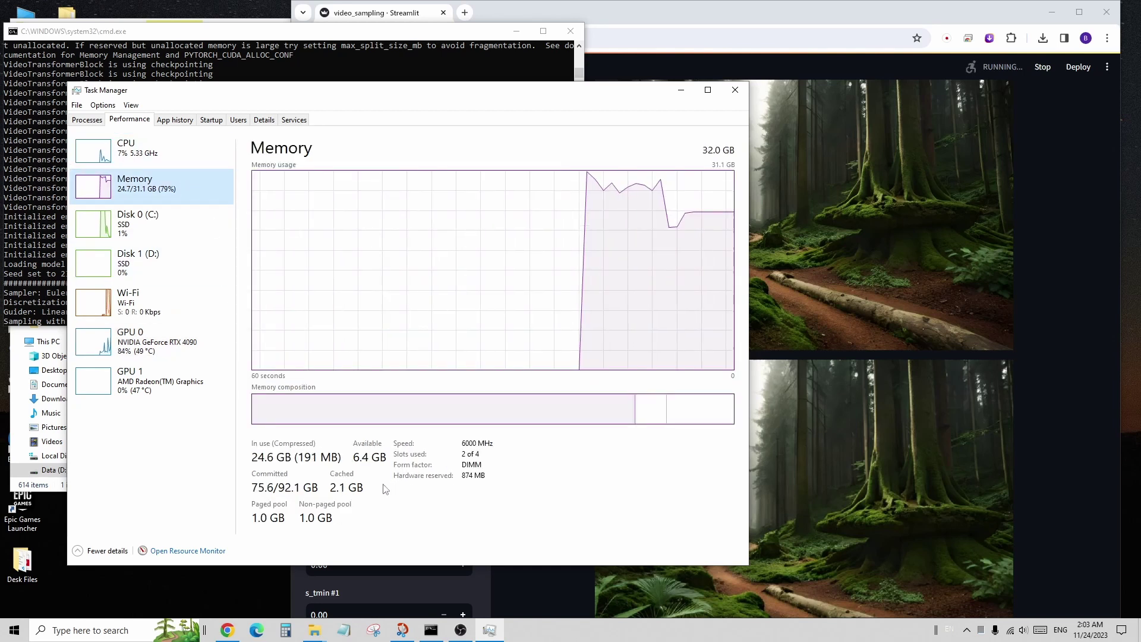
left_click(183, 353)
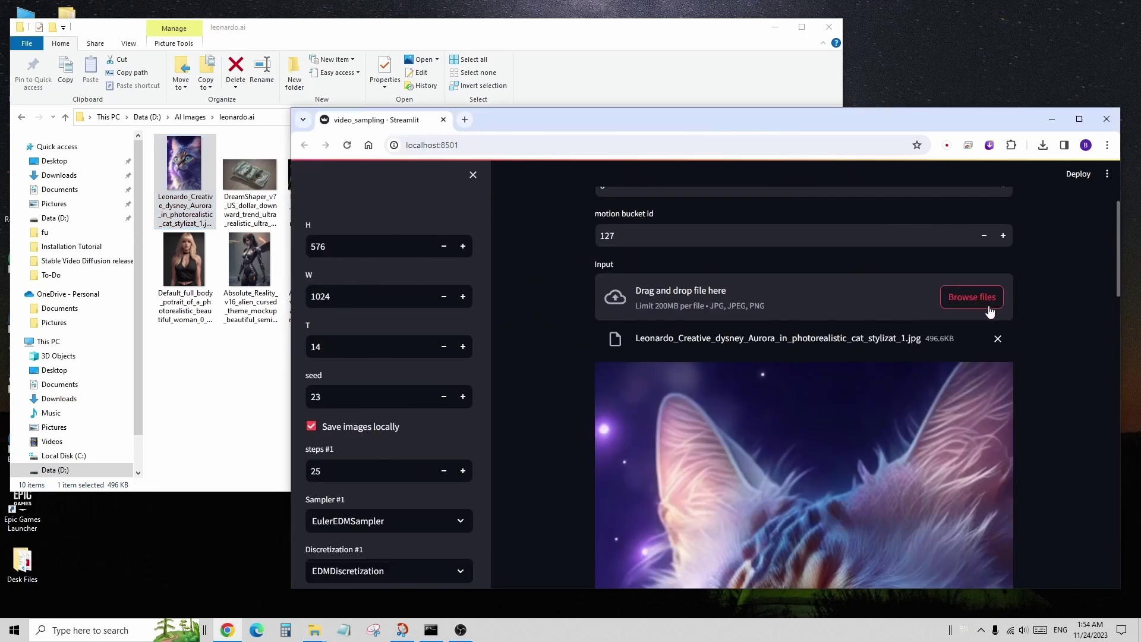
Step: Start sampling a video from the uploaded cat image with the current settings, and minimize the image folder window
scroll(1046, 327, "down", 7)
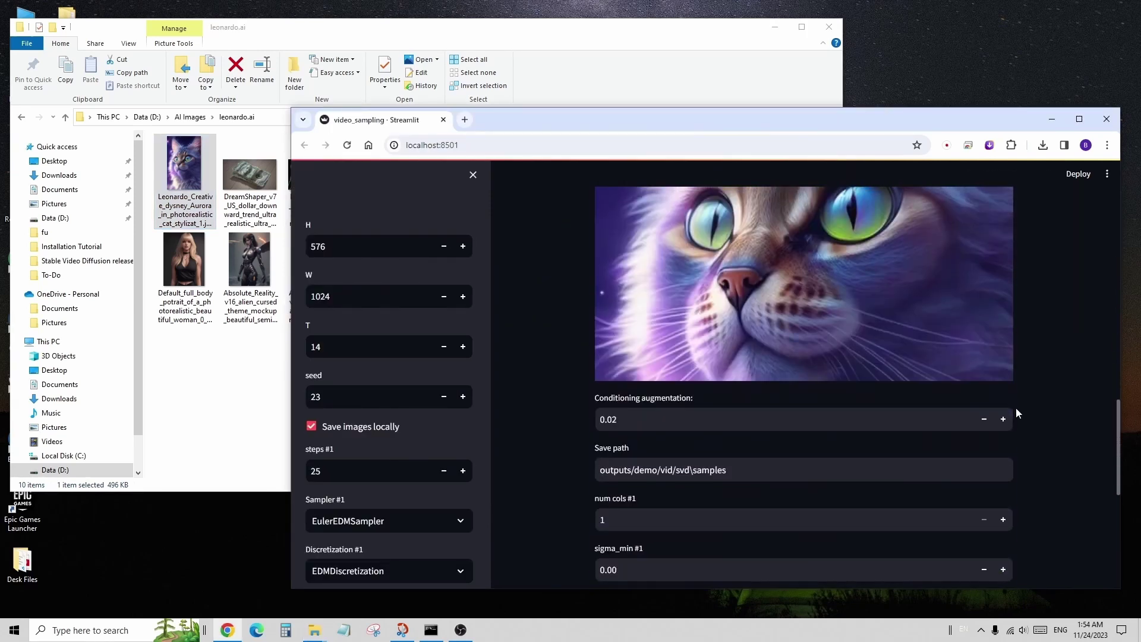
scroll(1015, 408, "down", 7)
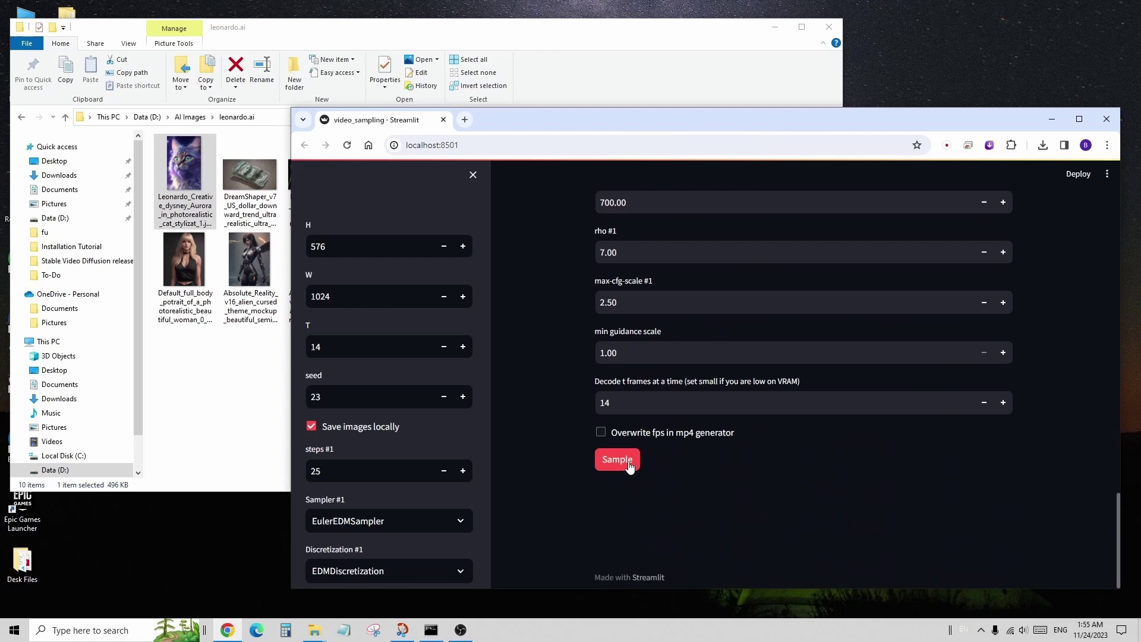
left_click(630, 467)
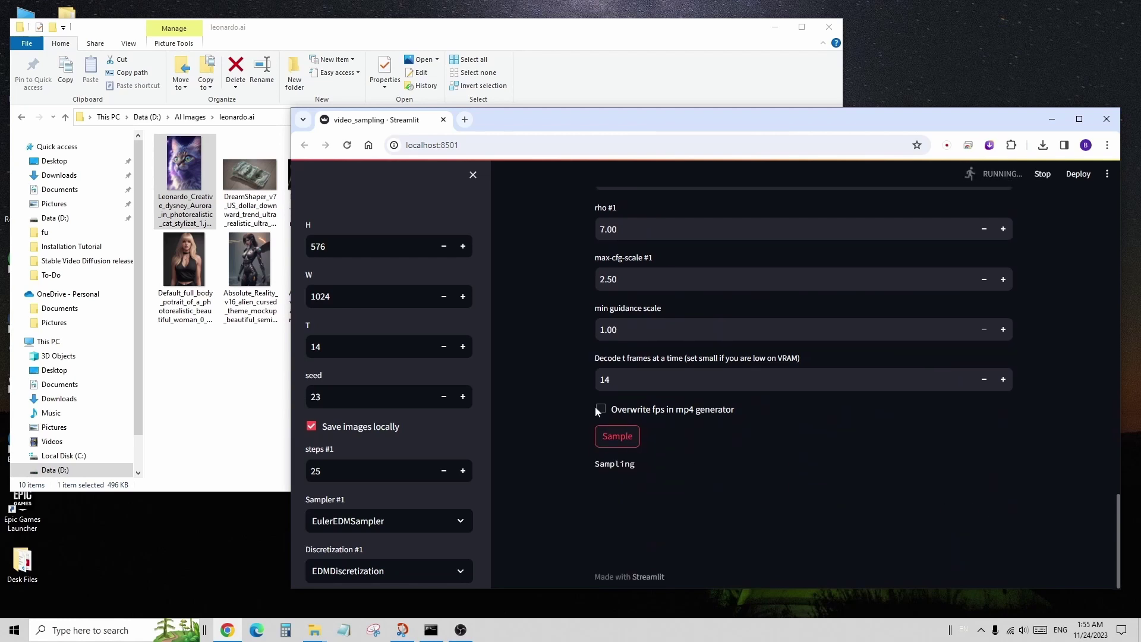
key("alt+Tab")
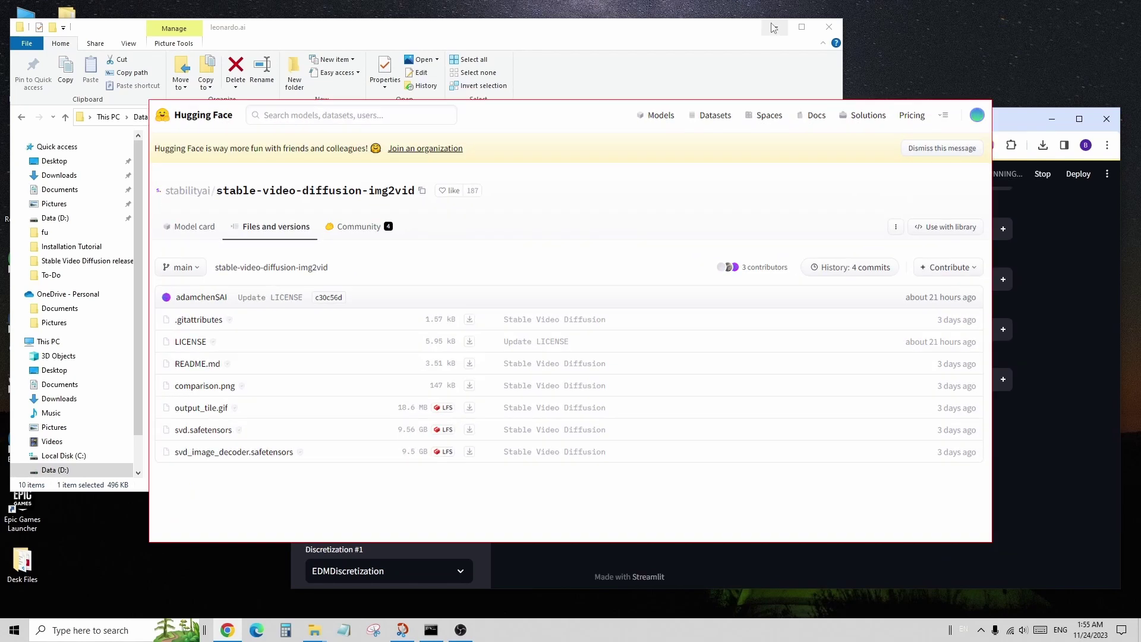
left_click(773, 28)
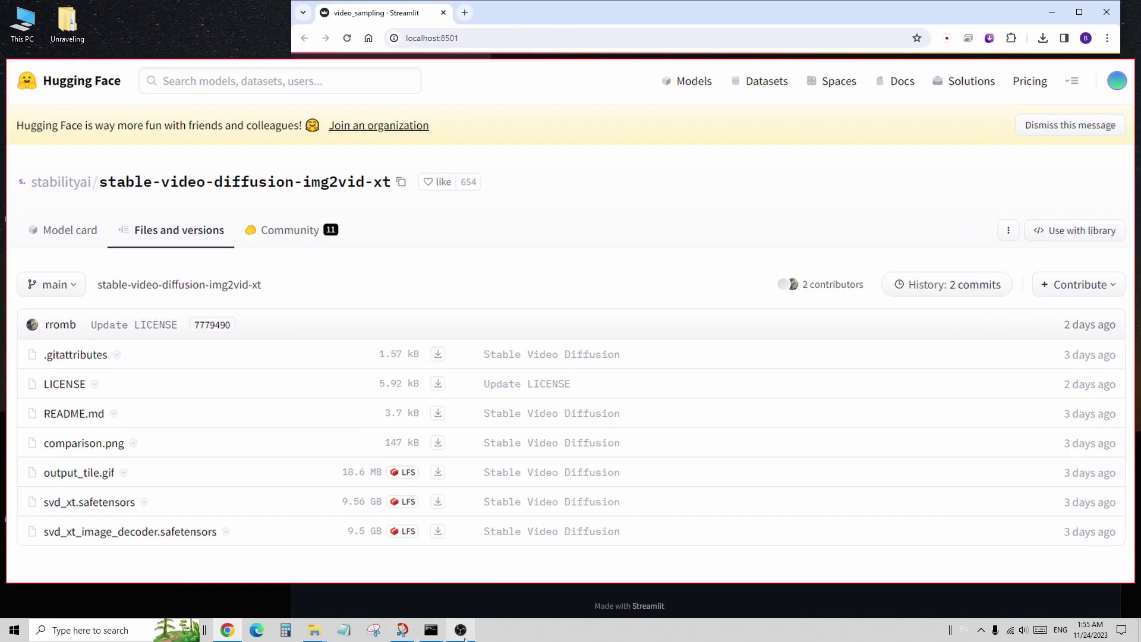
Step: Check the cat video's sampling progress in the console, and return to the video_sampling page
mouse_move(460, 630)
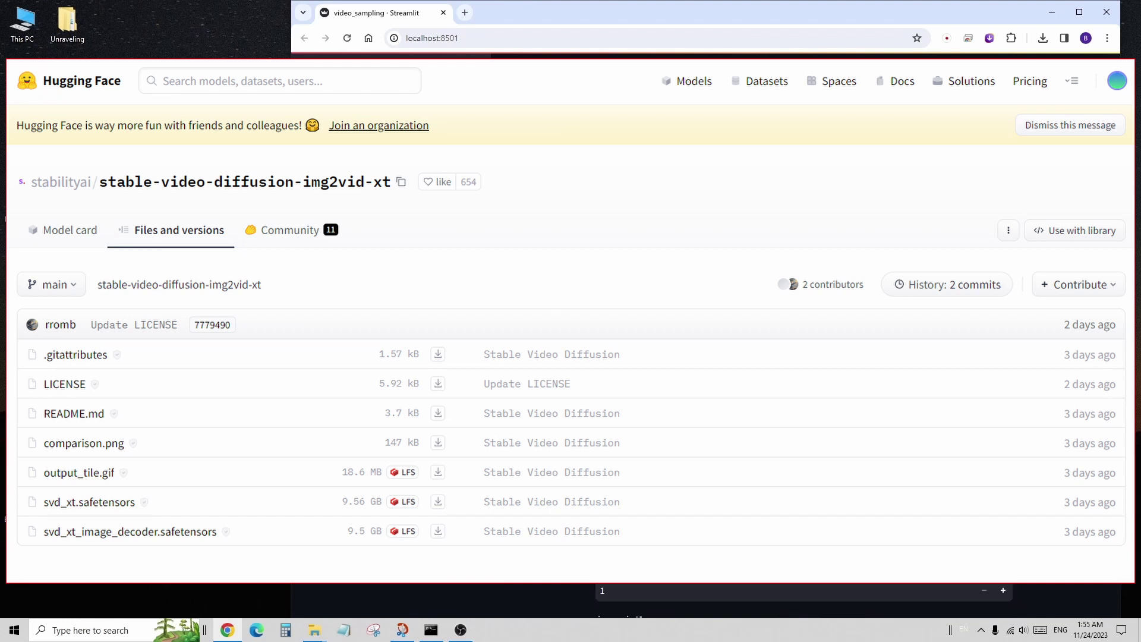
scroll(929, 431, "down", 3)
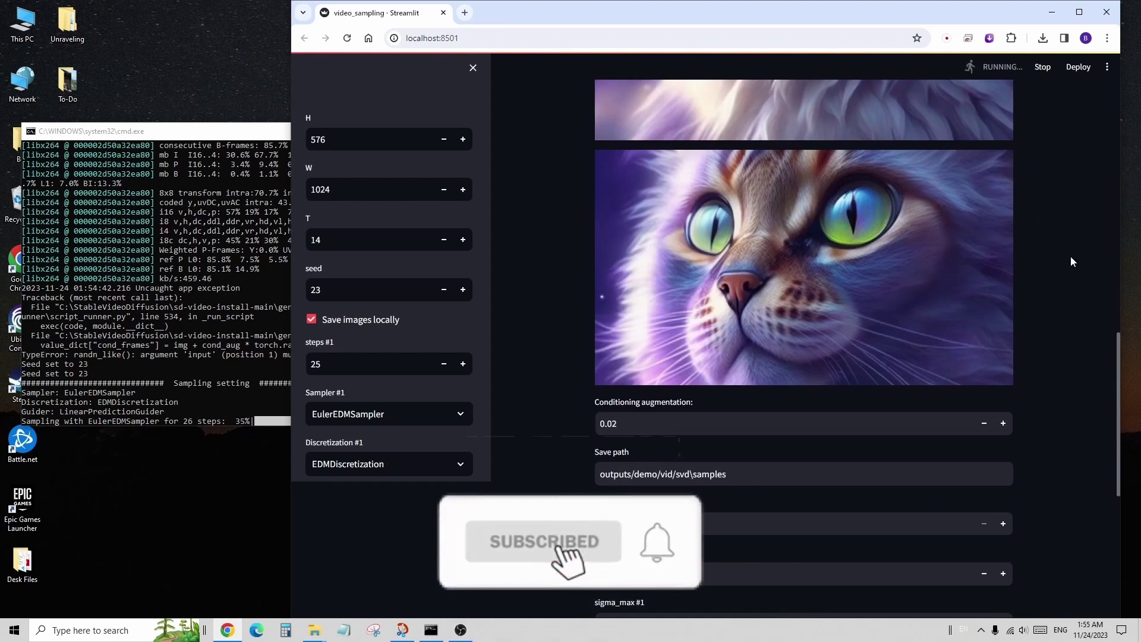
left_click(225, 123)
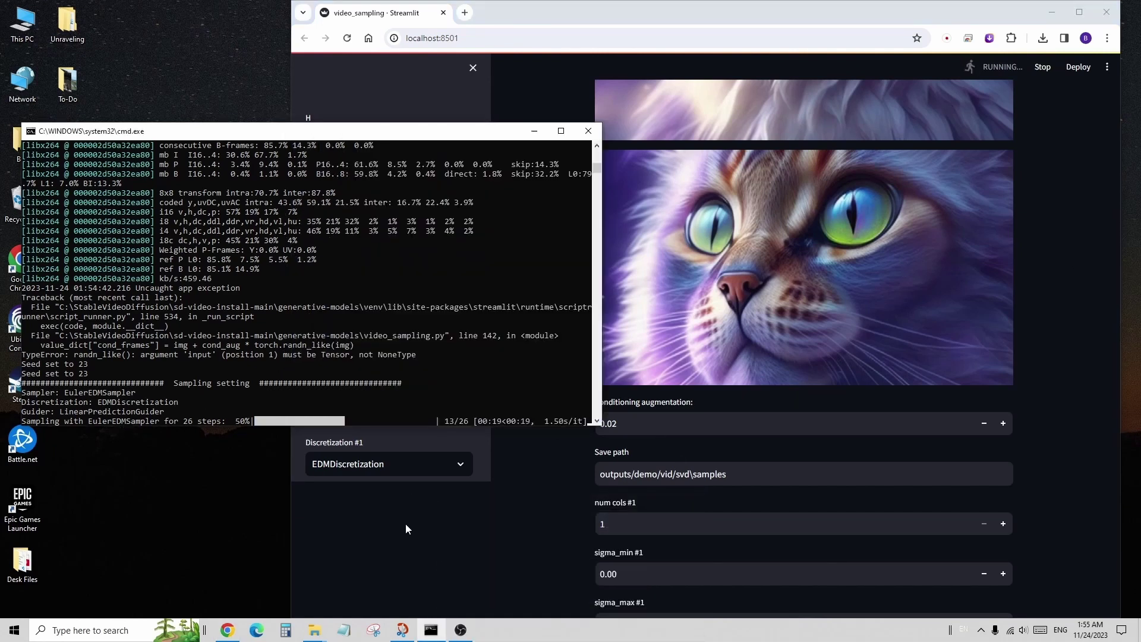
left_click(903, 9)
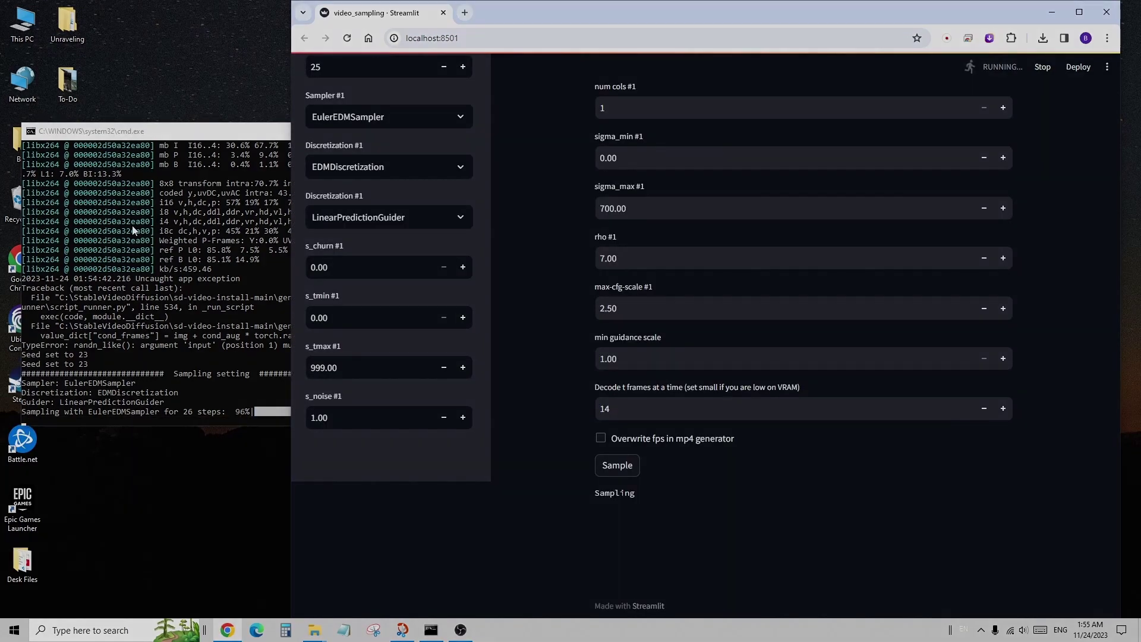